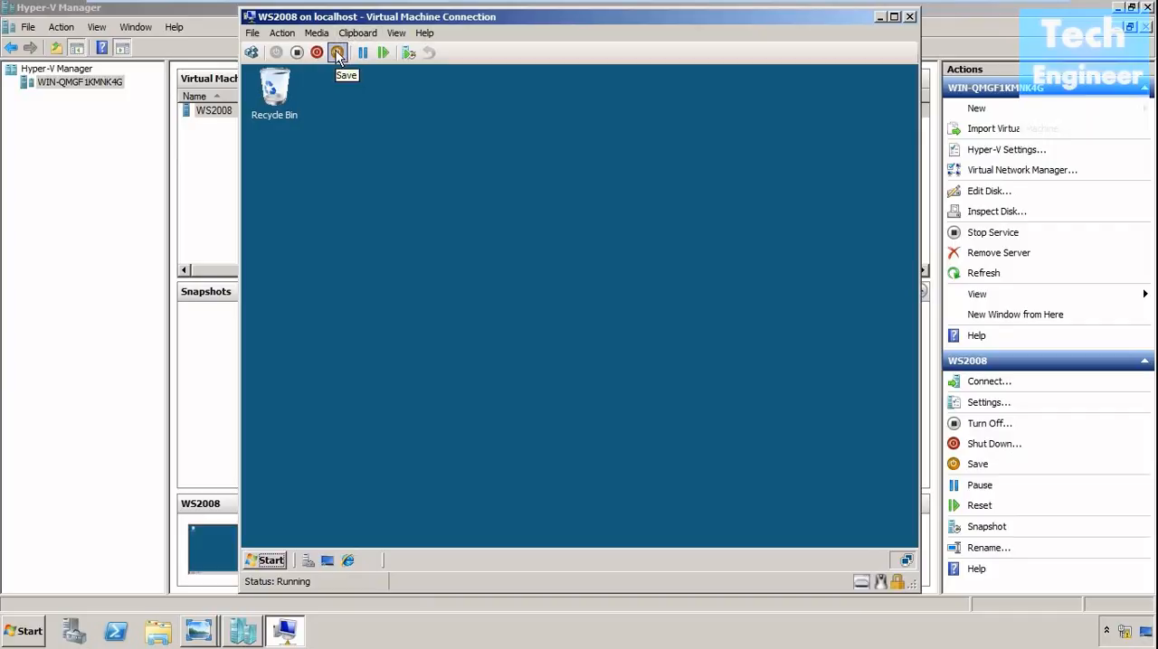
Shut down the operating system in the WS2008 virtual machine and close its connection window.
{"action": "left_click", "coordinate": [318, 53]}
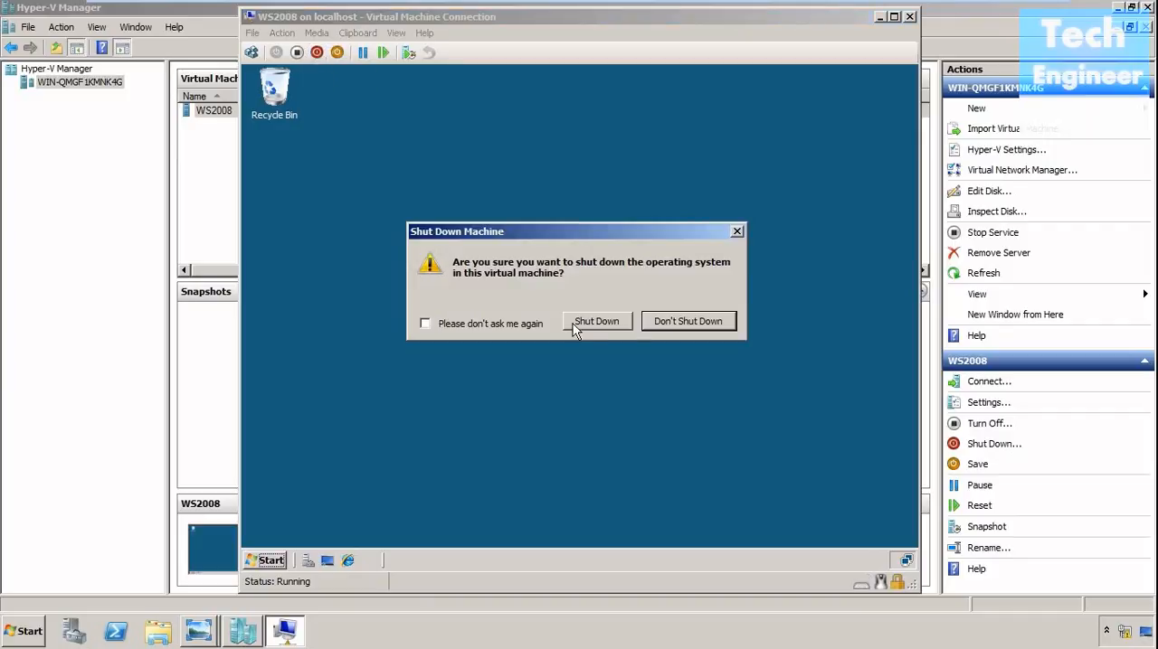
{"action": "left_click", "coordinate": [605, 322]}
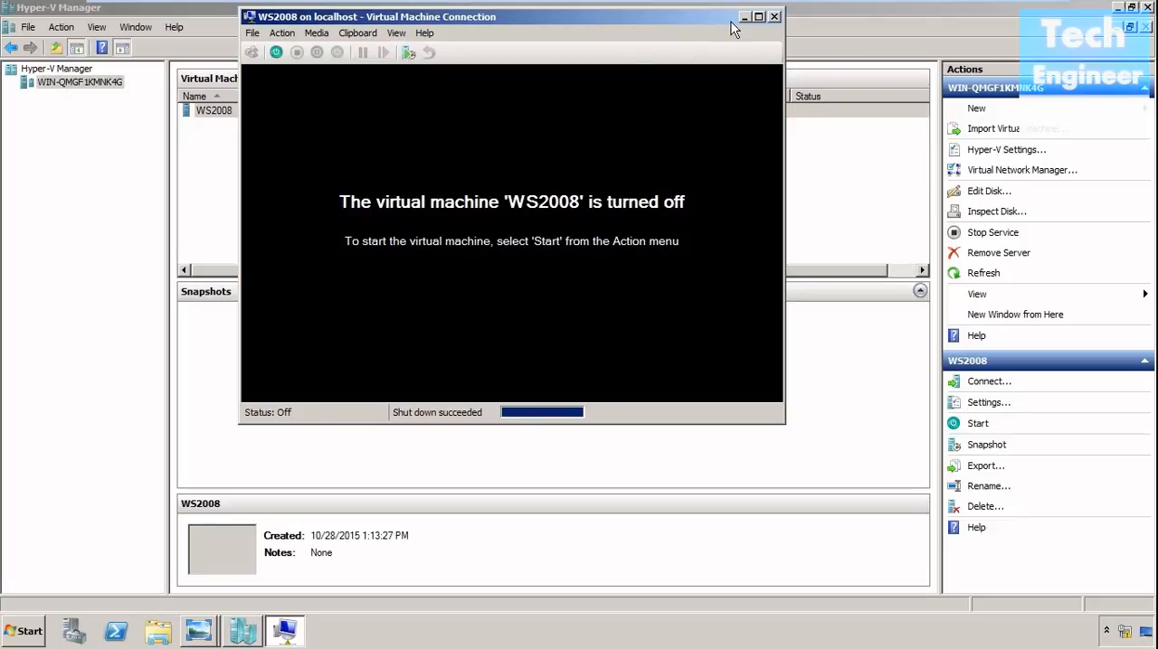
{"action": "left_click", "coordinate": [773, 17]}
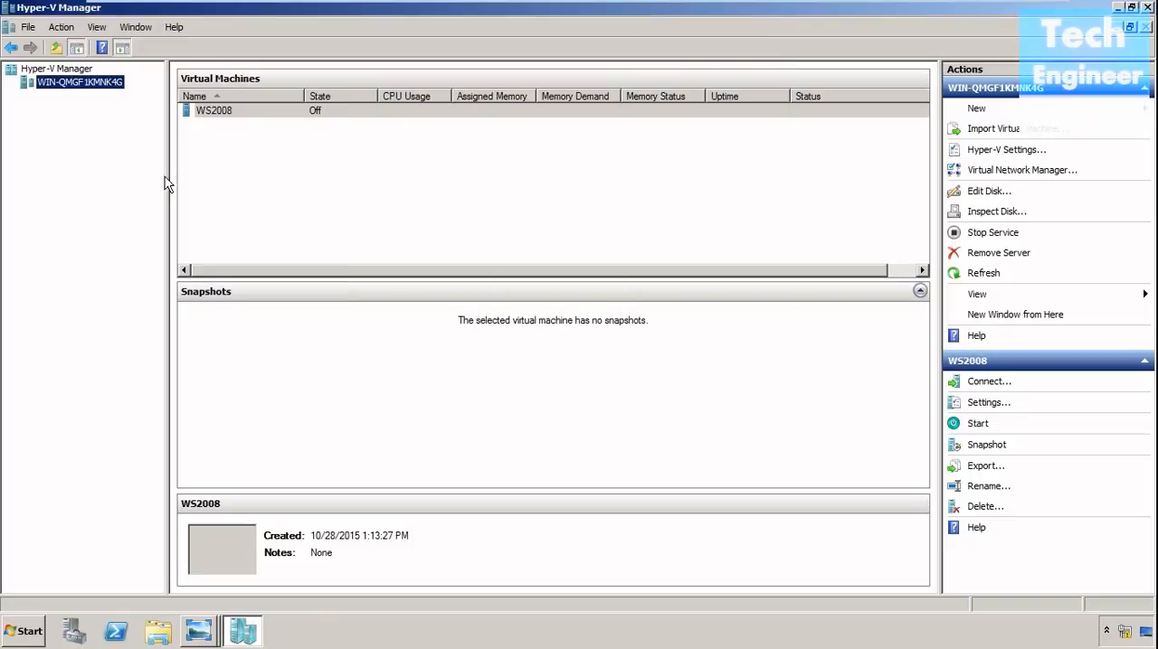
Check the file properties of Diff Disk.vhd from the Inspect Disk file browser, then cancel without inspecting it.
{"action": "right_click", "coordinate": [90, 85]}
{"action": "left_click", "coordinate": [59, 205]}
{"action": "left_click", "coordinate": [992, 214]}
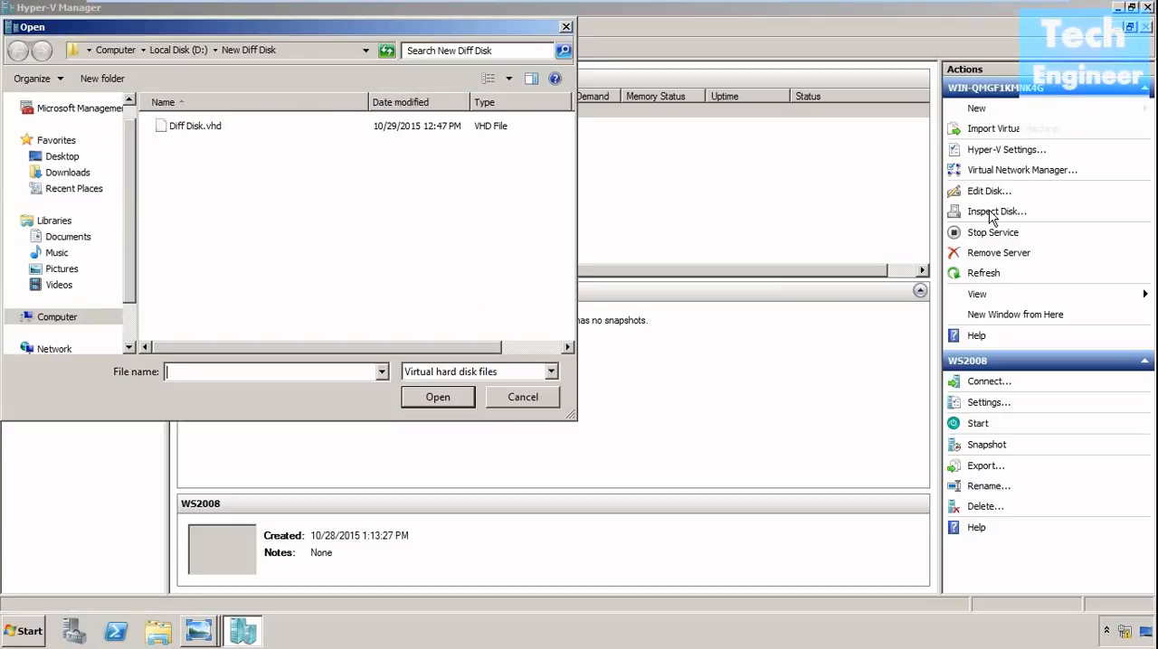
{"action": "left_click", "coordinate": [190, 126]}
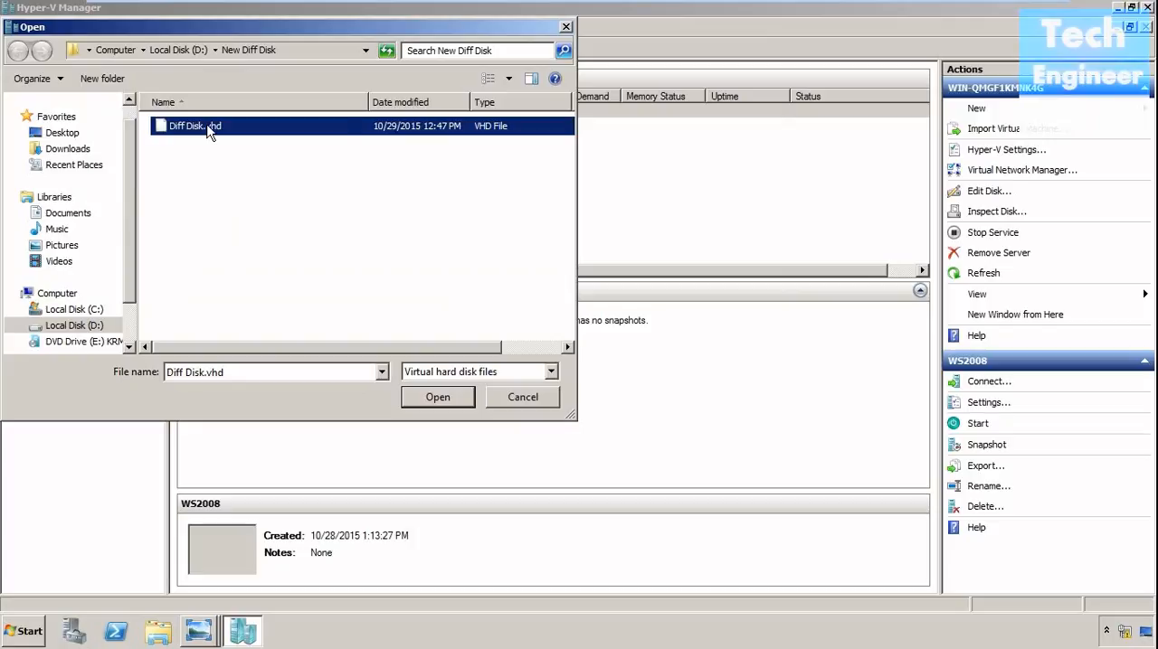
{"action": "right_click", "coordinate": [208, 129]}
{"action": "left_click", "coordinate": [253, 299]}
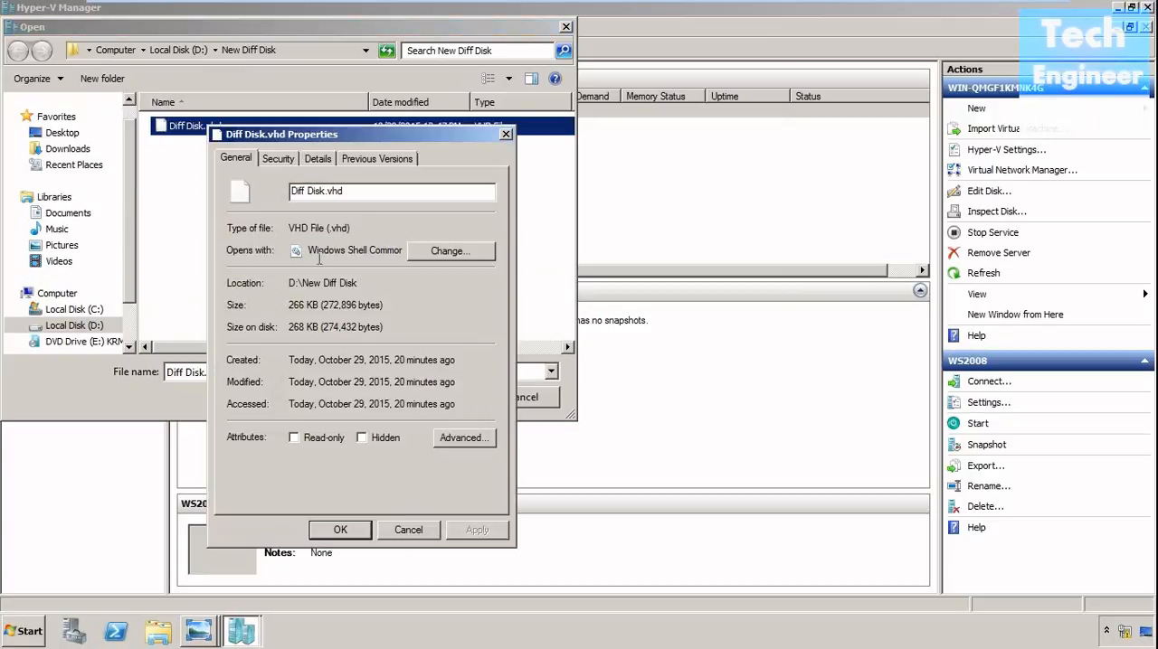
{"action": "left_click", "coordinate": [407, 531]}
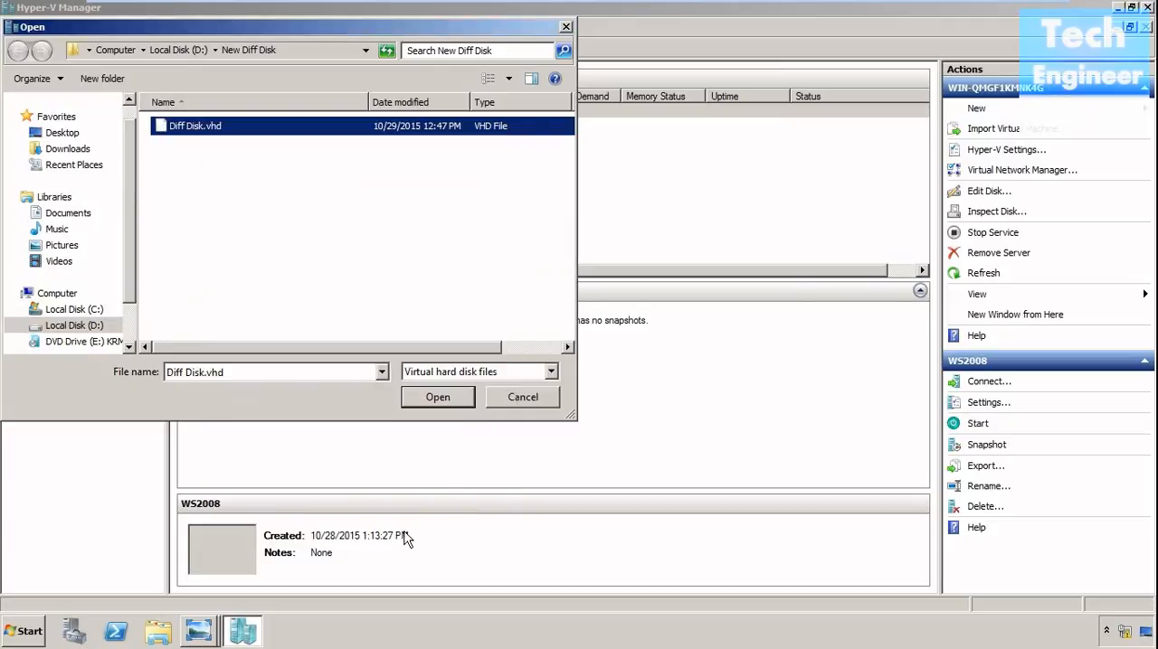
{"action": "left_click", "coordinate": [515, 399]}
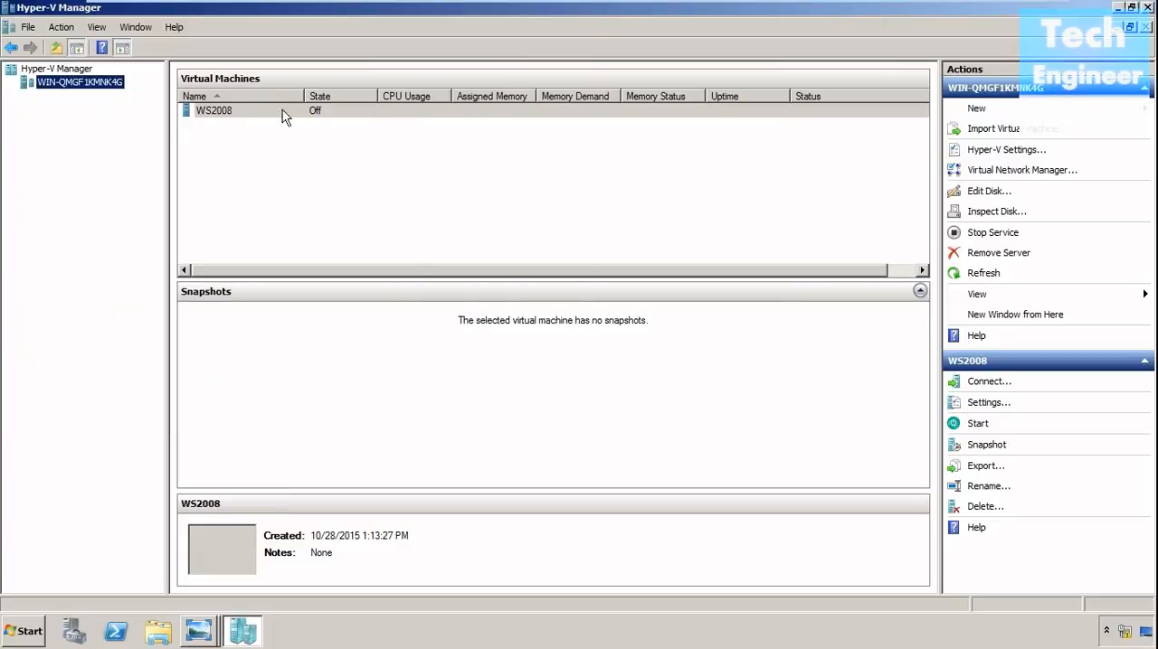
Browse Local Disk (D:) in Windows Explorer, examining the New Diff Disk and nested WS2008 folders, and return to Hyper-V Manager.
{"action": "left_click", "coordinate": [242, 111]}
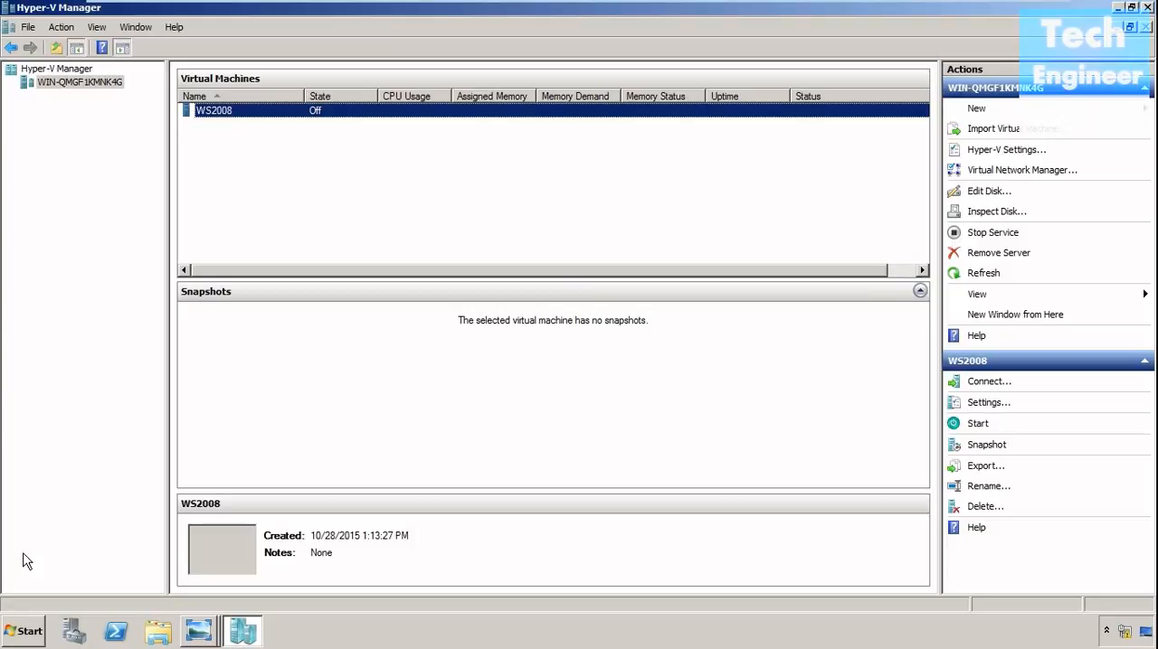
{"action": "left_click", "coordinate": [40, 626]}
{"action": "left_click", "coordinate": [288, 375]}
{"action": "double_click", "coordinate": [479, 127]}
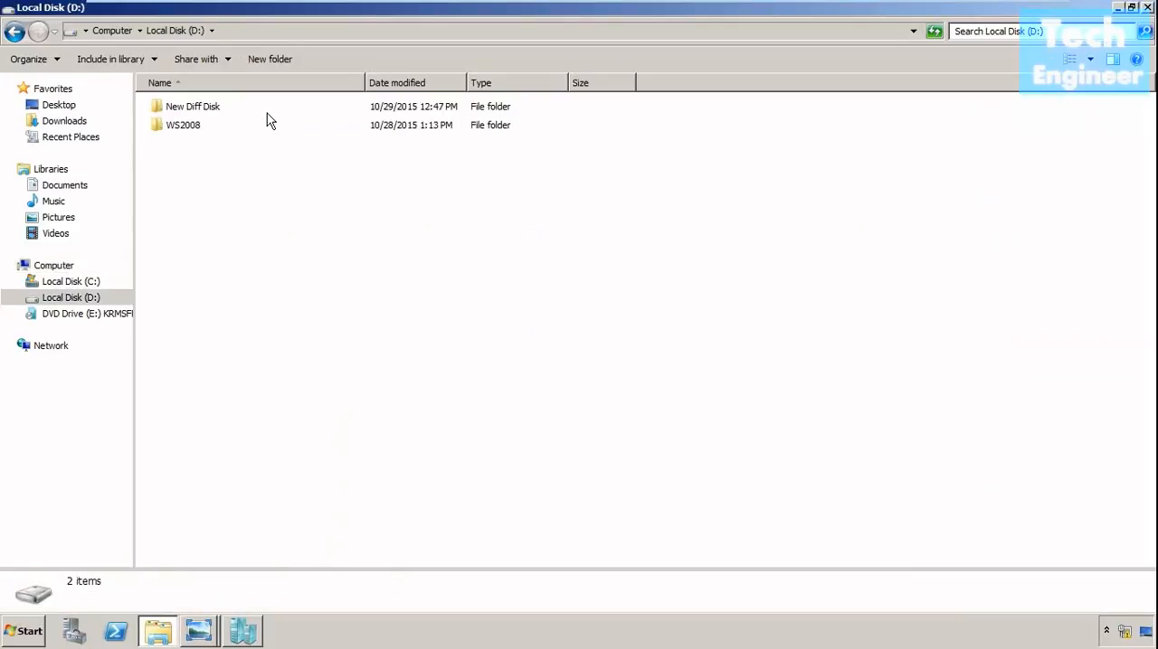
{"action": "double_click", "coordinate": [266, 112]}
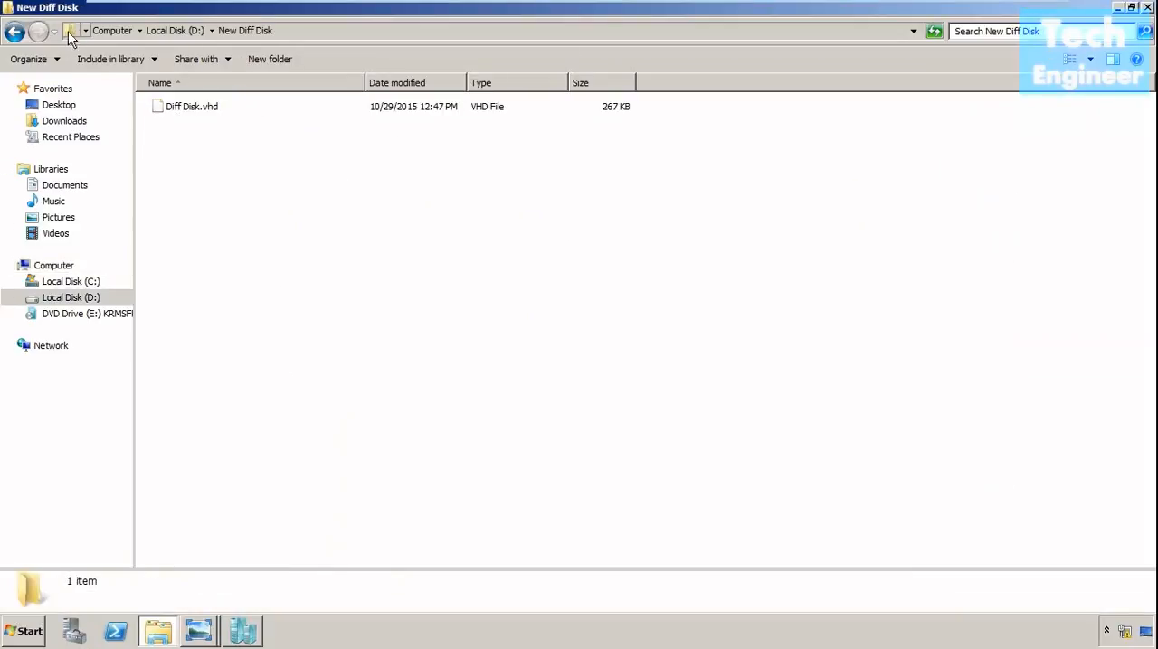
{"action": "left_click", "coordinate": [14, 33]}
{"action": "left_click", "coordinate": [181, 131]}
{"action": "double_click", "coordinate": [181, 129]}
{"action": "double_click", "coordinate": [186, 110]}
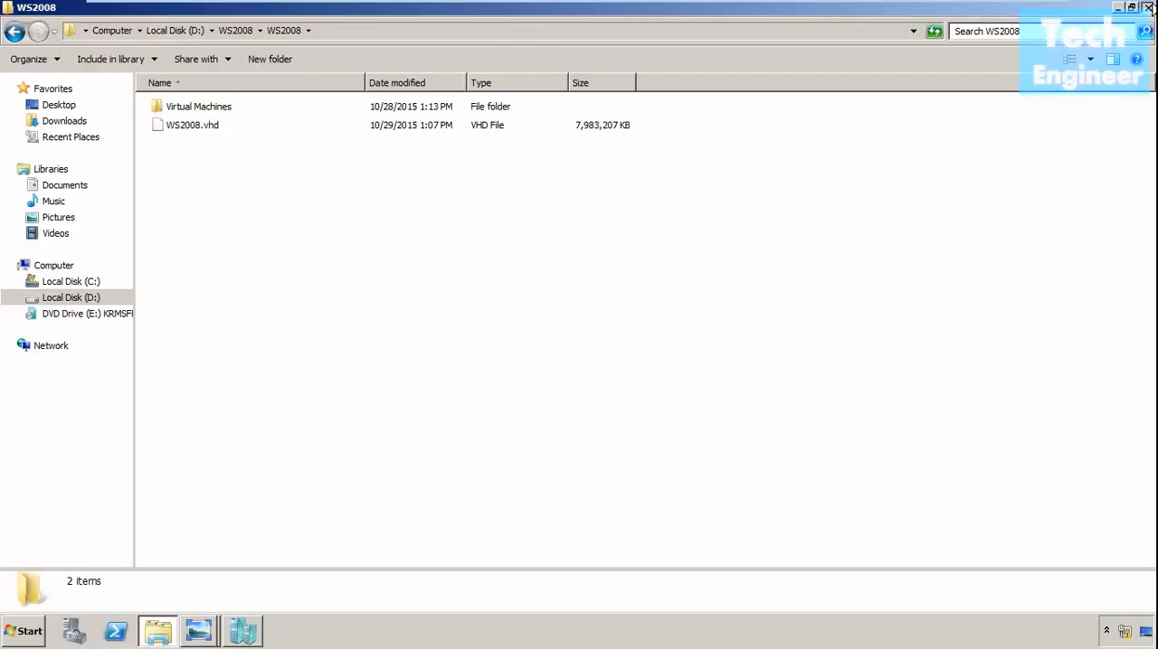
{"action": "left_click", "coordinate": [1147, 7]}
{"action": "left_click", "coordinate": [279, 101]}
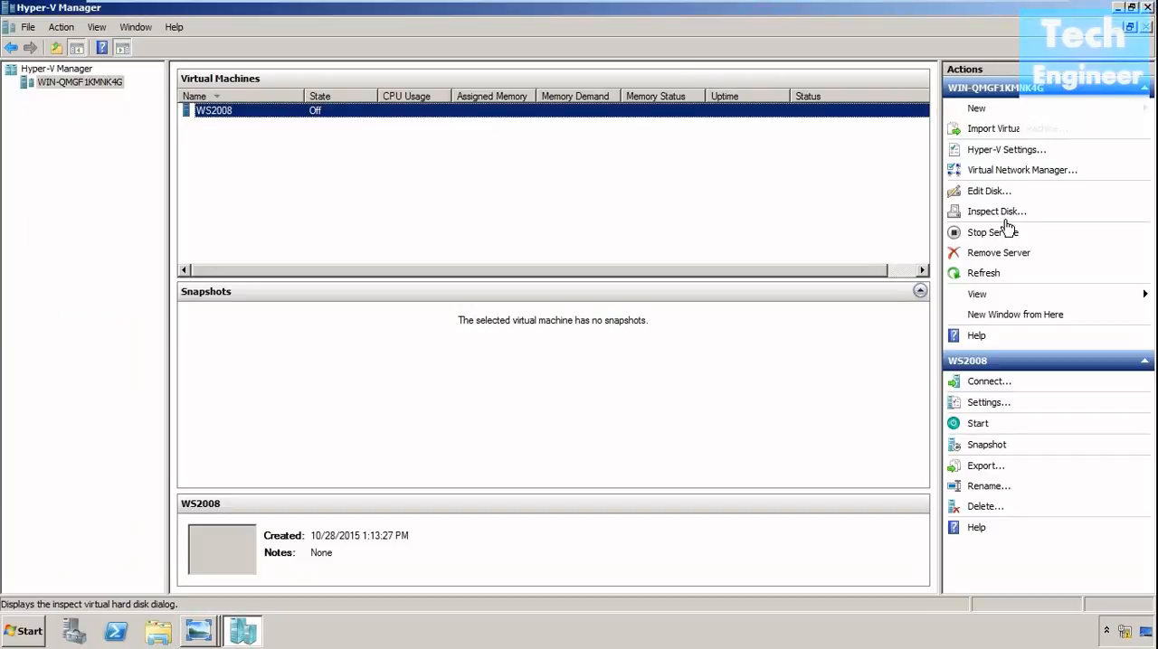
{"action": "left_click", "coordinate": [993, 193]}
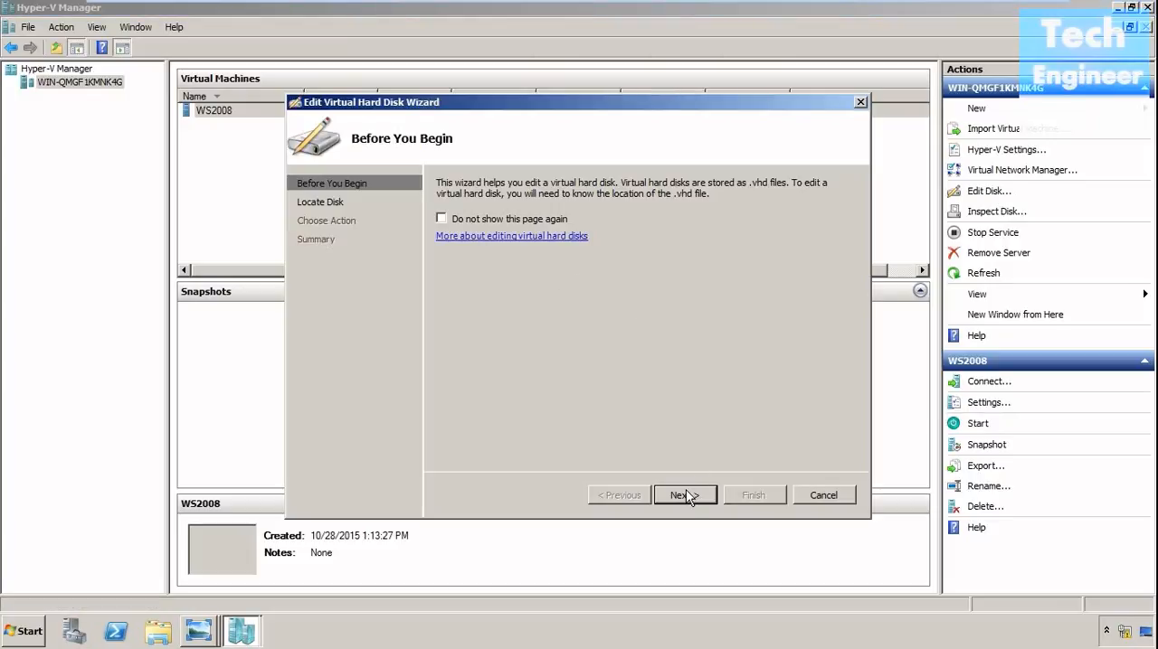
{"action": "left_click", "coordinate": [684, 496]}
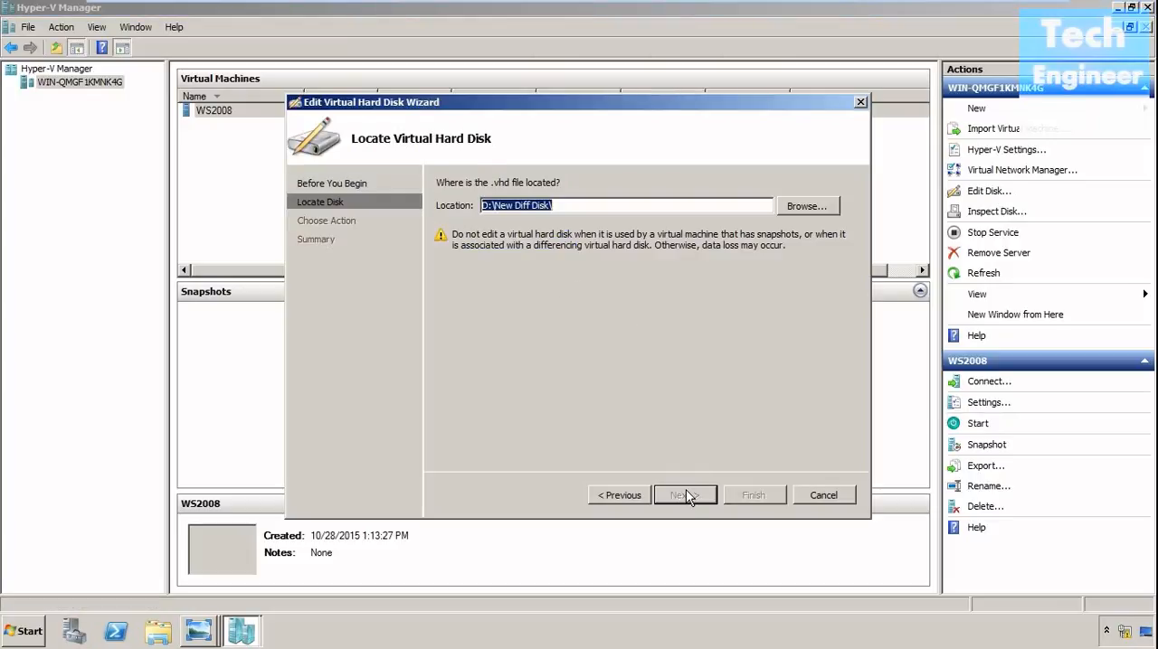
{"action": "left_click", "coordinate": [818, 500]}
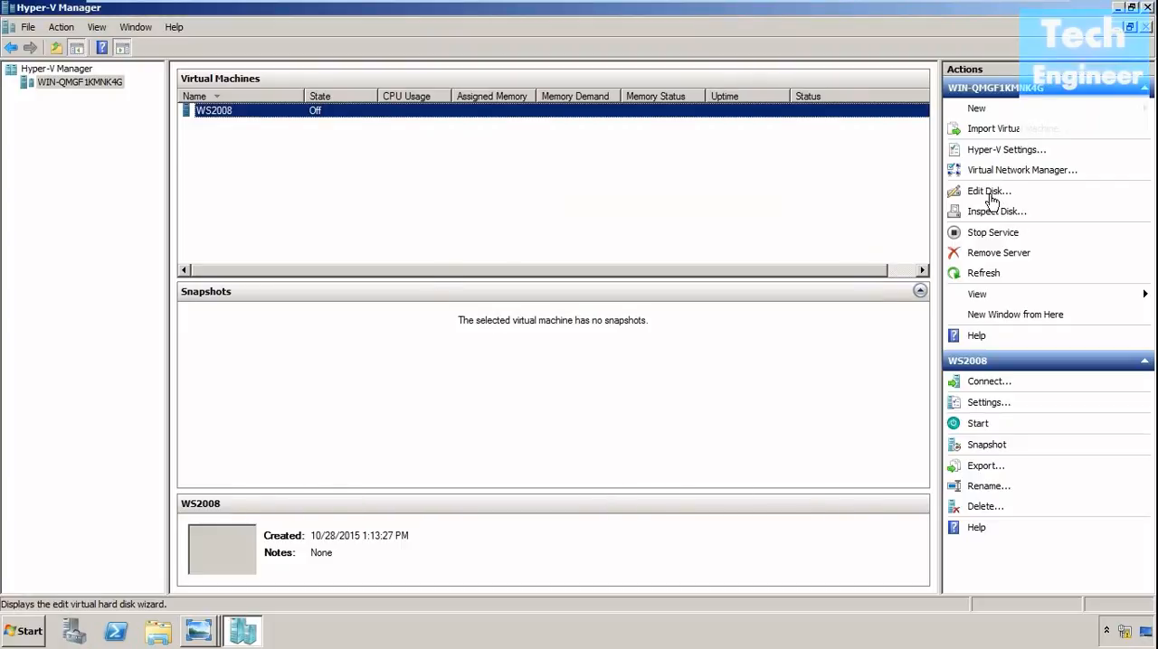
{"action": "left_click", "coordinate": [997, 212]}
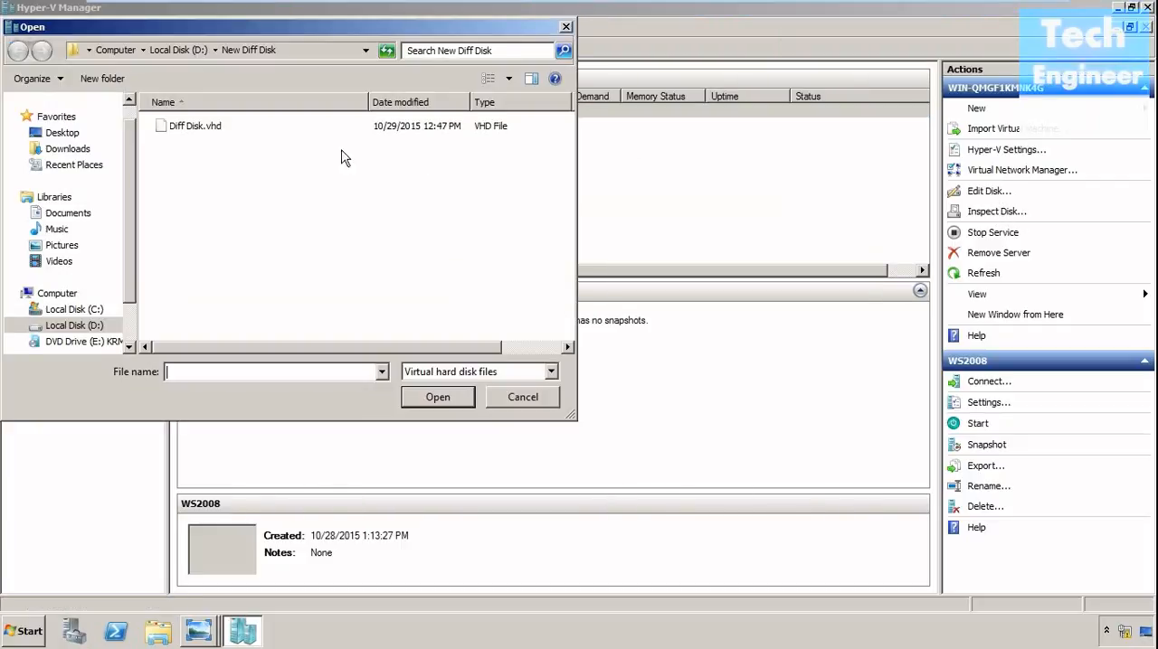
{"action": "left_click", "coordinate": [239, 128]}
{"action": "left_click", "coordinate": [534, 400]}
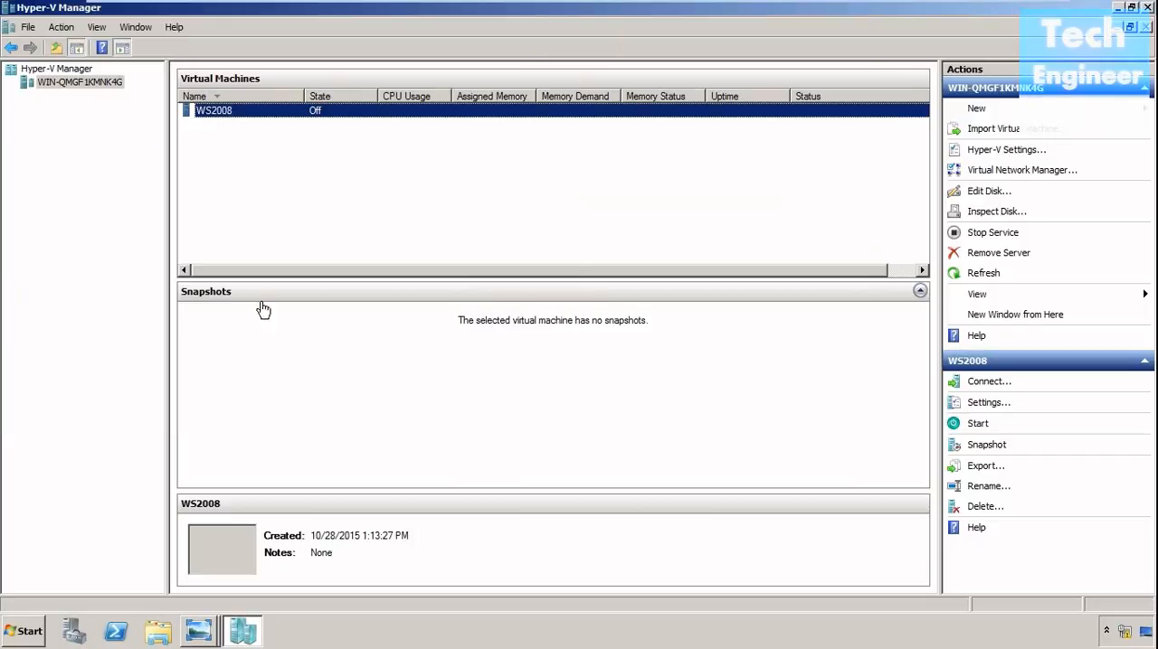
Start creating a new virtual machine on the host server and name it Server 2008.
{"action": "right_click", "coordinate": [92, 82]}
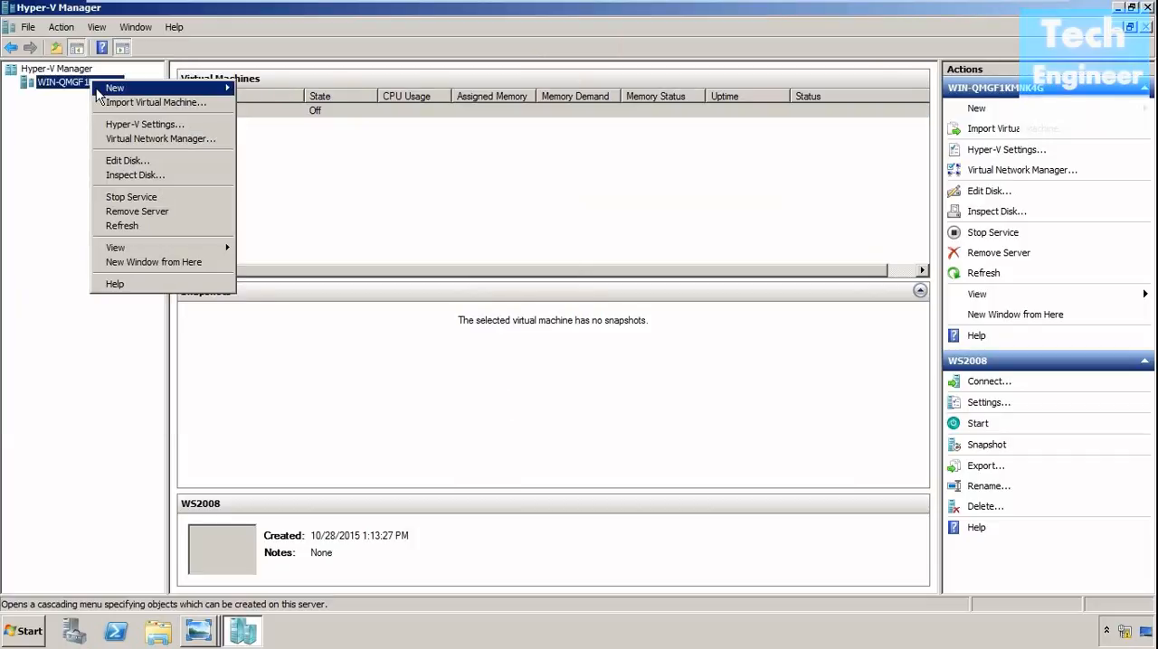
{"action": "mouse_move", "coordinate": [99, 94]}
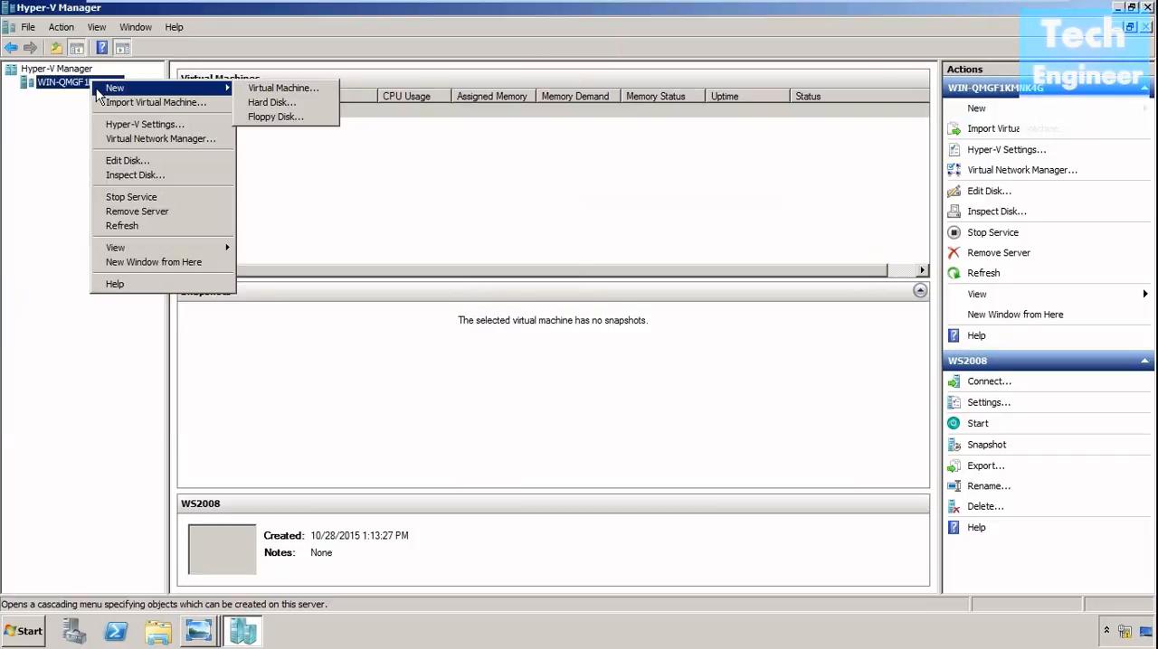
{"action": "left_click", "coordinate": [260, 90]}
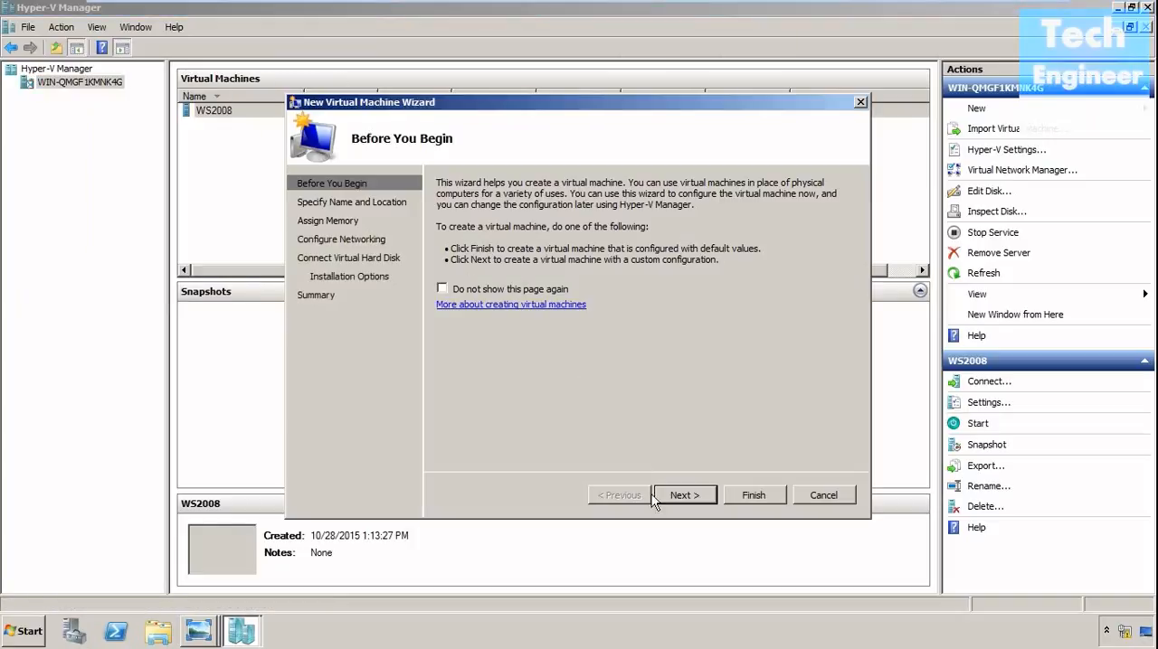
{"action": "left_click", "coordinate": [685, 495]}
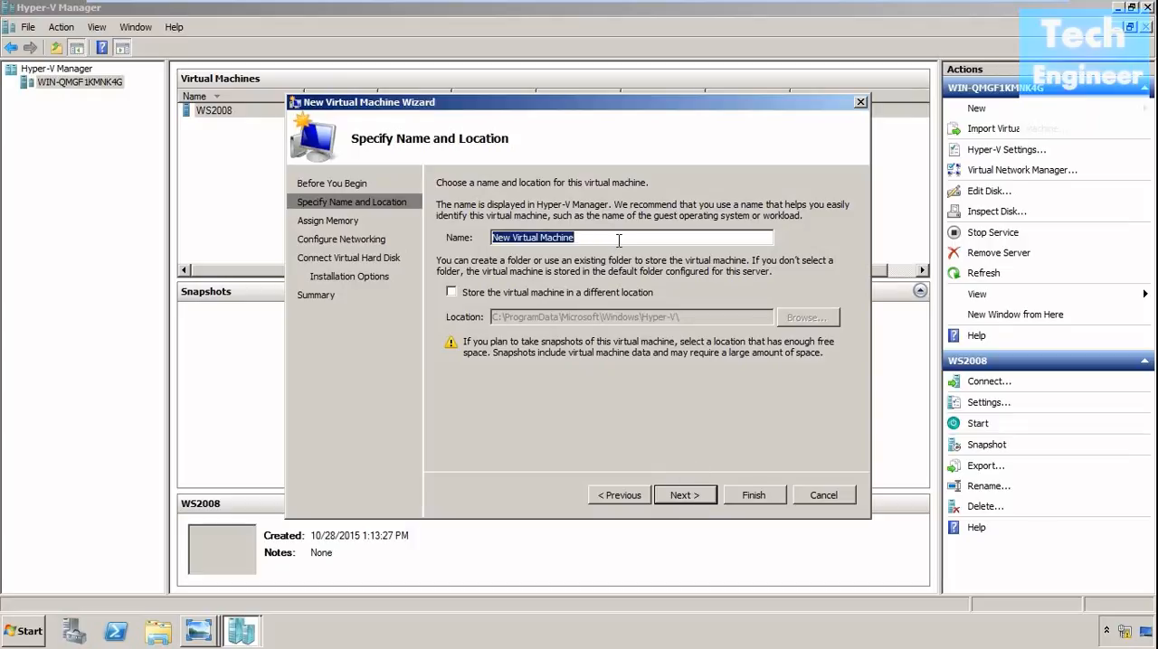
{"action": "left_click_drag", "start_coordinate": [618, 241], "coordinate": [457, 245]}
{"action": "key", "text": "BackSpace"}
{"action": "type", "text": "Server"}
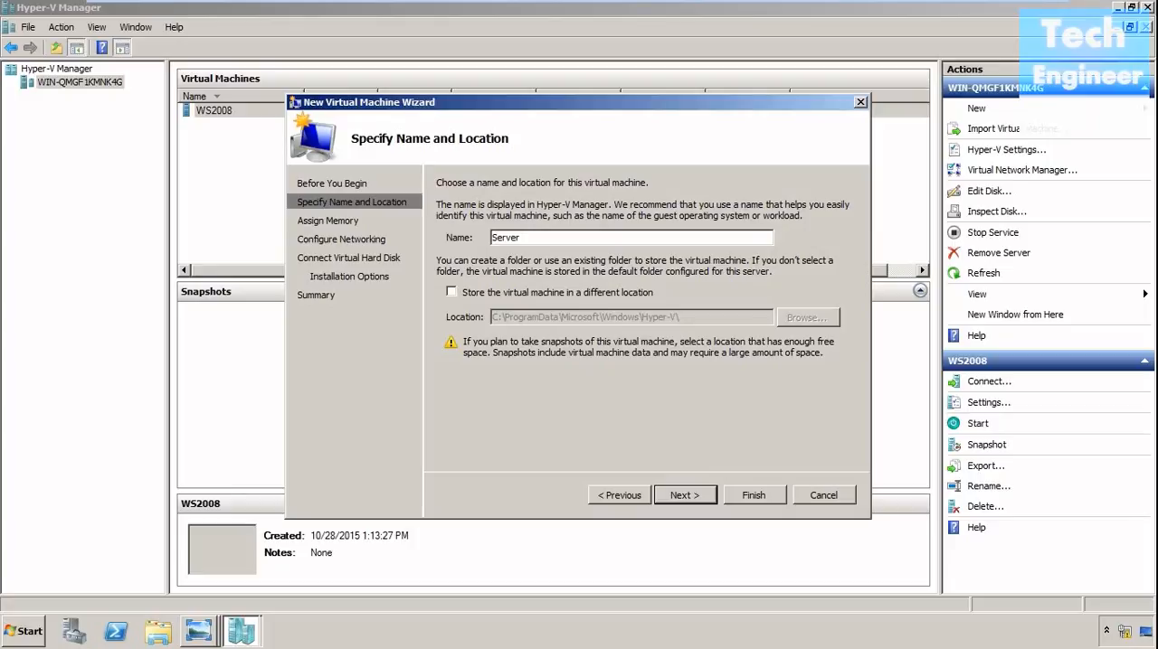
{"action": "type", "text": " 230"}
{"action": "key", "text": "BackSpace"}
{"action": "key", "text": "BackSpace"}
{"action": "key", "text": "BackSpace"}
{"action": "type", "text": "00"}
Store the virtual machine in a different location, adding its copied name to the path to give D:\WS2008\Server 2008.
{"action": "left_click", "coordinate": [539, 303]}
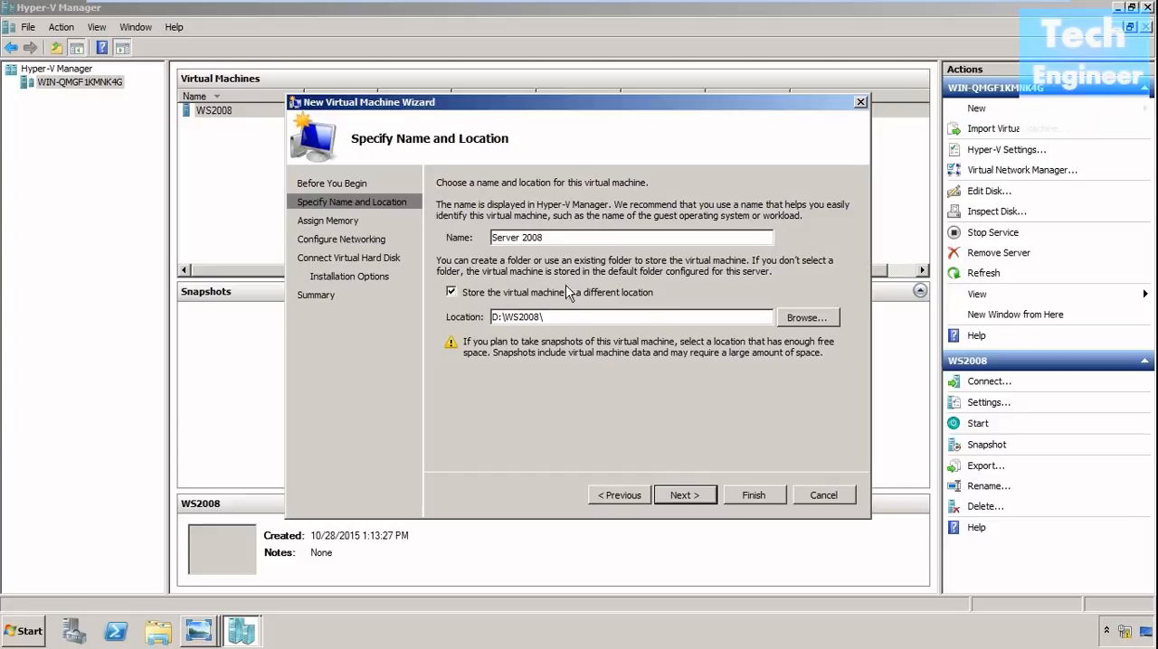
{"action": "left_click_drag", "start_coordinate": [550, 237], "coordinate": [488, 239]}
{"action": "right_click", "coordinate": [508, 237]}
{"action": "left_click", "coordinate": [535, 291]}
{"action": "left_click", "coordinate": [582, 318]}
{"action": "right_click", "coordinate": [586, 321]}
{"action": "left_click", "coordinate": [613, 381]}
{"action": "left_click", "coordinate": [684, 496]}
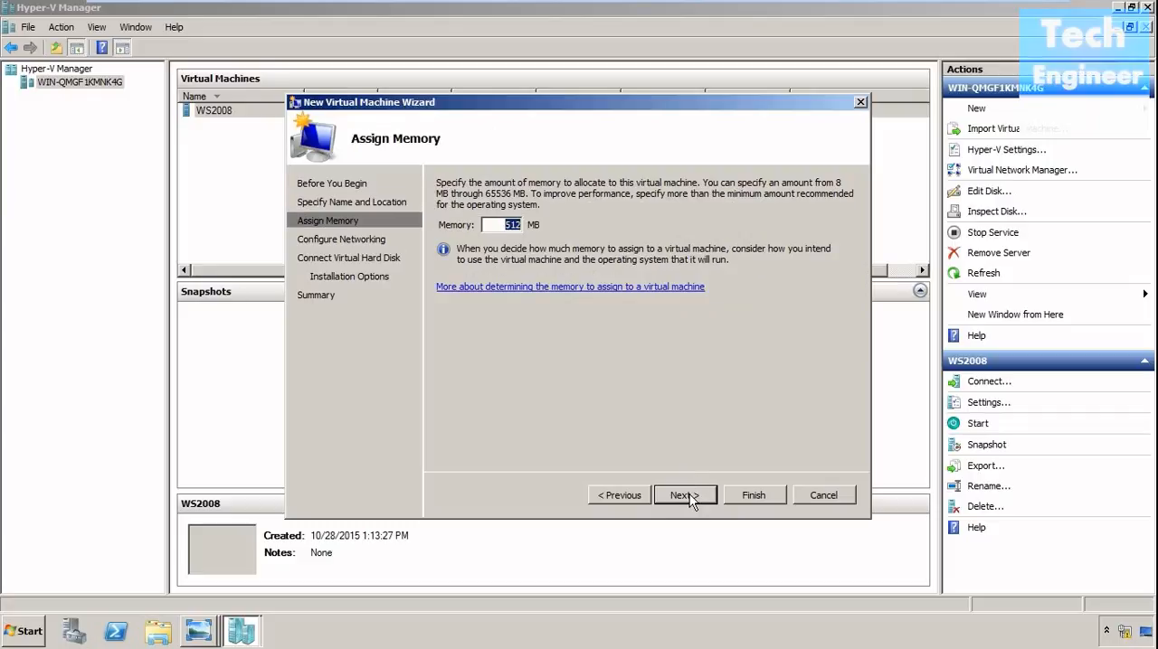
Accept 512 MB of memory and connect the virtual machine's network adapter to Private Network.
{"action": "left_click", "coordinate": [687, 498]}
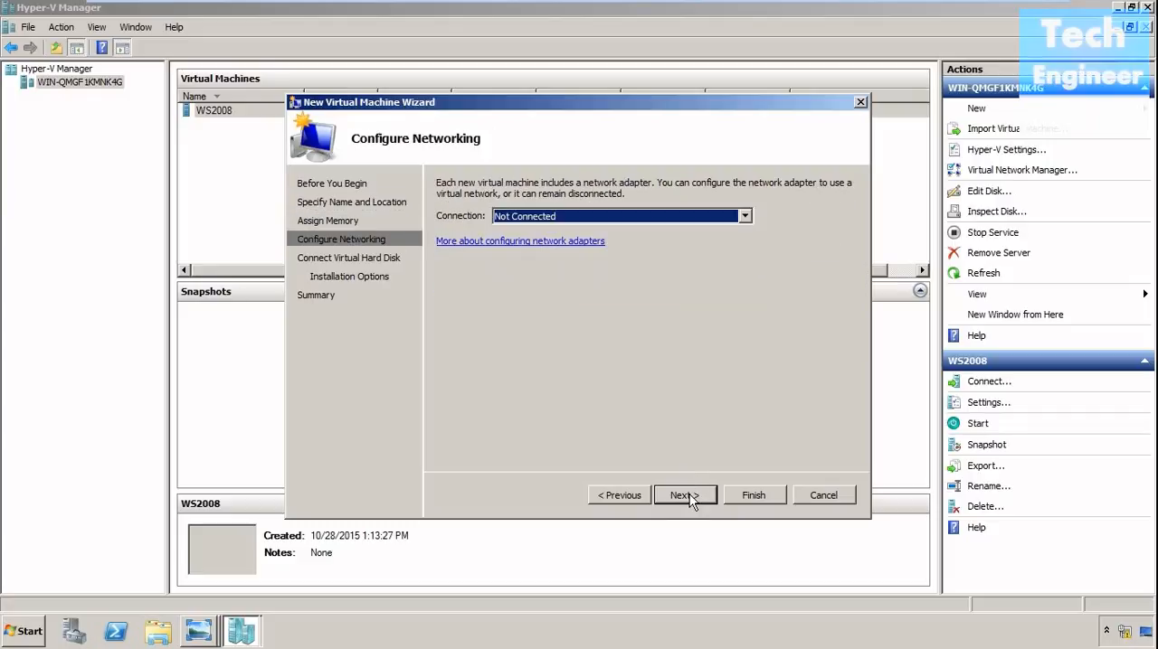
{"action": "left_click", "coordinate": [744, 217]}
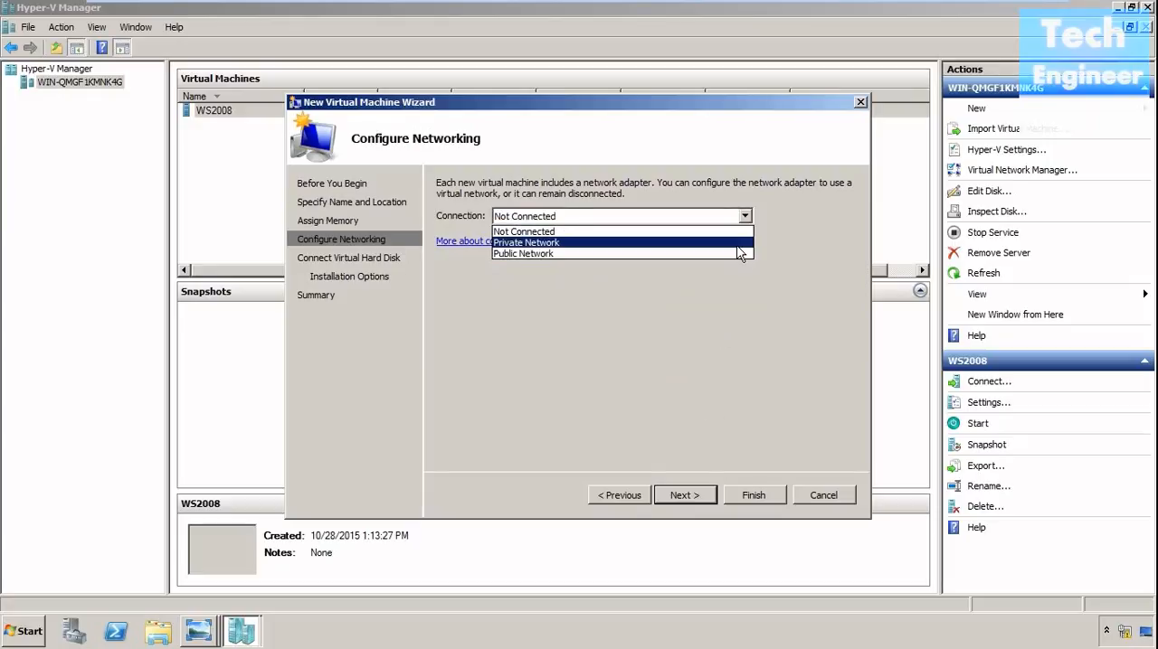
{"action": "left_click", "coordinate": [737, 243]}
{"action": "left_click", "coordinate": [686, 494]}
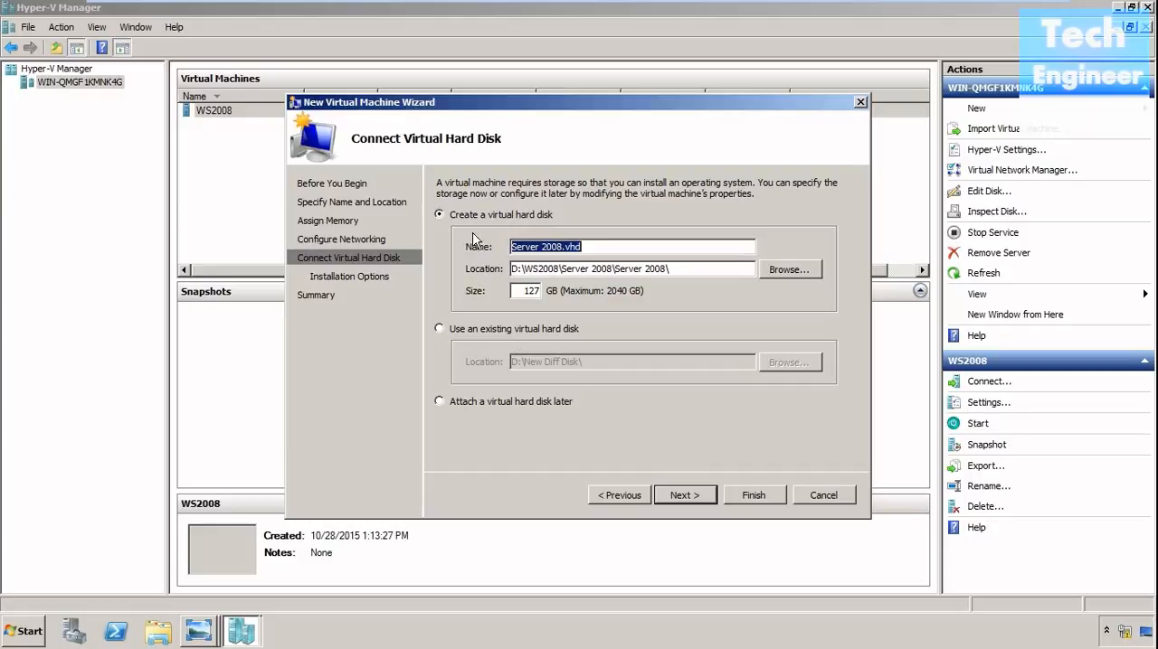
Attach the existing virtual hard disk D:\New Diff Disk\Diff Disk.vhd and finish creating the virtual machine.
{"action": "left_click", "coordinate": [505, 331]}
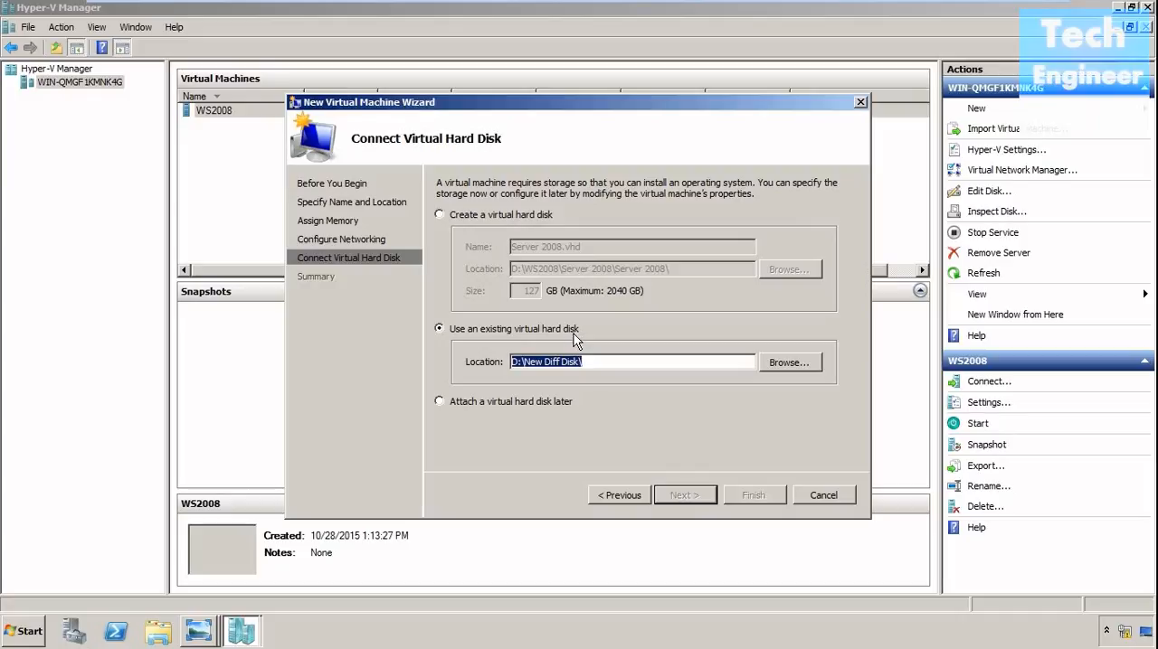
{"action": "left_click", "coordinate": [766, 362]}
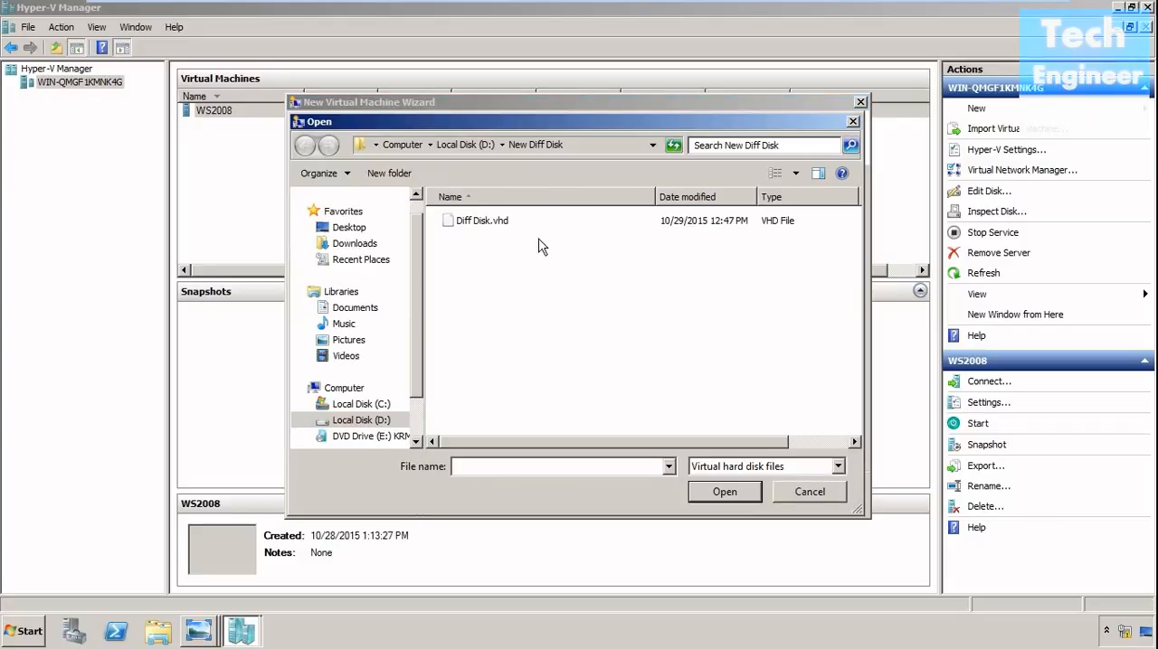
{"action": "left_click", "coordinate": [497, 221]}
{"action": "left_click", "coordinate": [711, 495]}
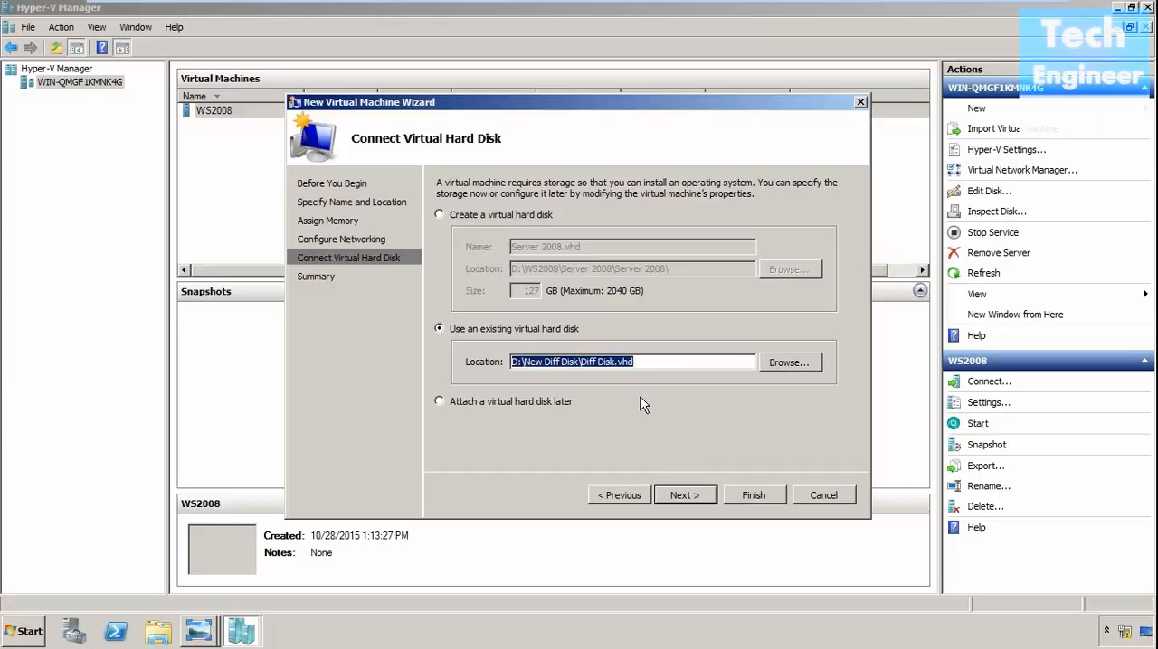
{"action": "left_click", "coordinate": [702, 495]}
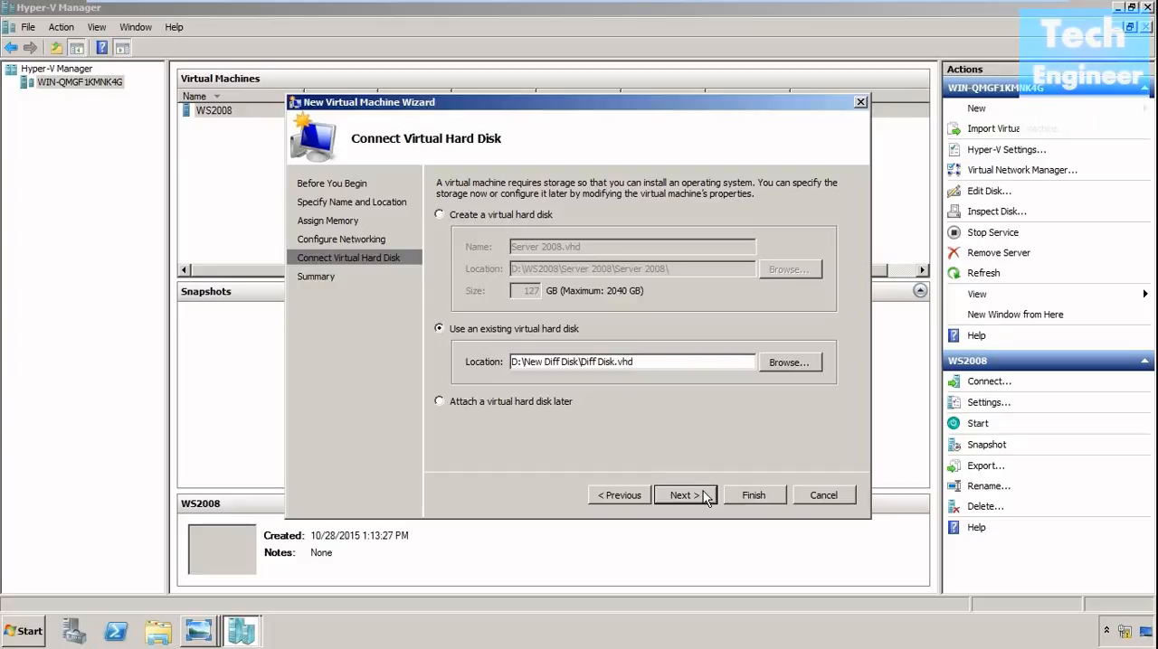
{"action": "left_click", "coordinate": [733, 495]}
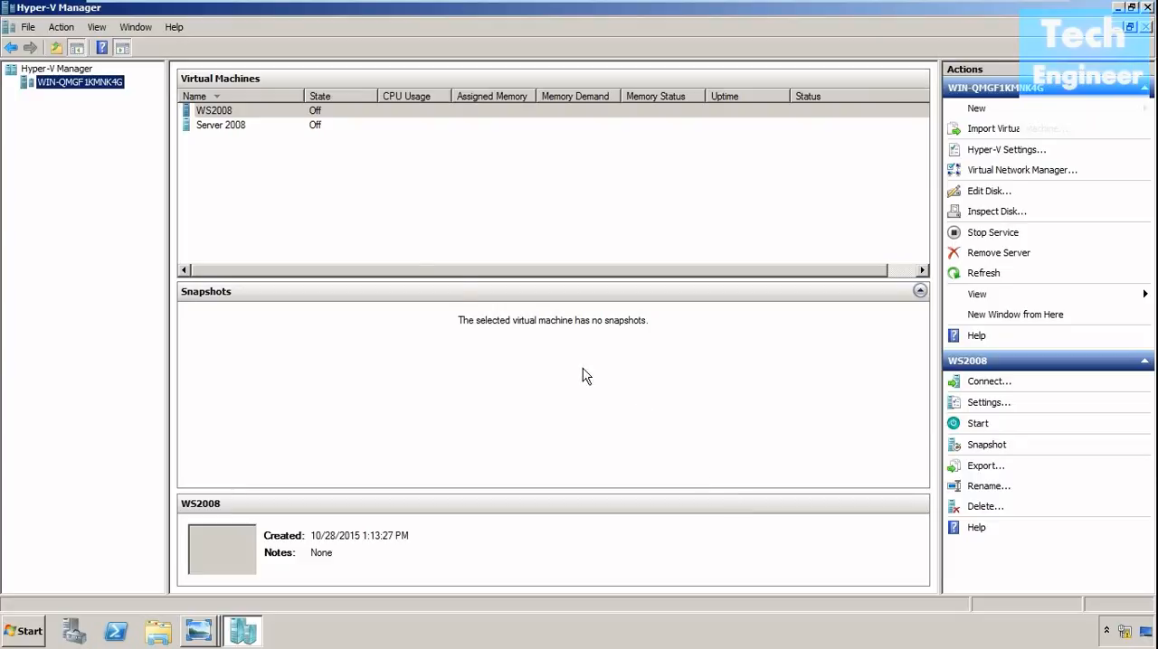
Open a connection window to the Server 2008 virtual machine.
{"action": "left_click", "coordinate": [223, 128]}
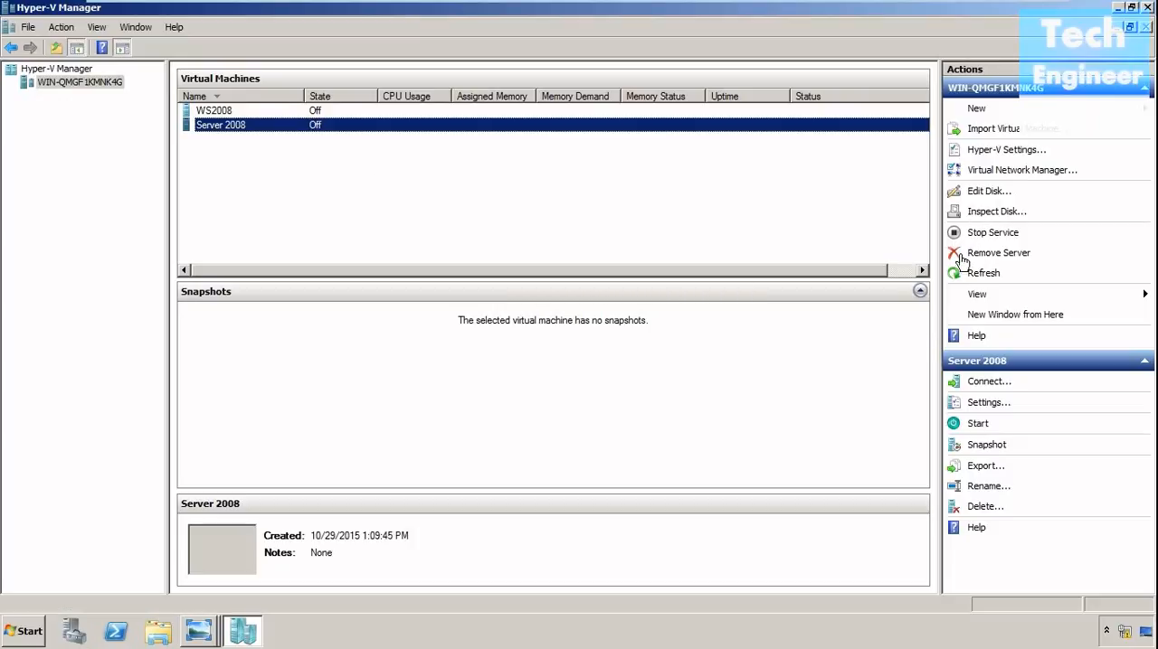
{"action": "left_click", "coordinate": [988, 382]}
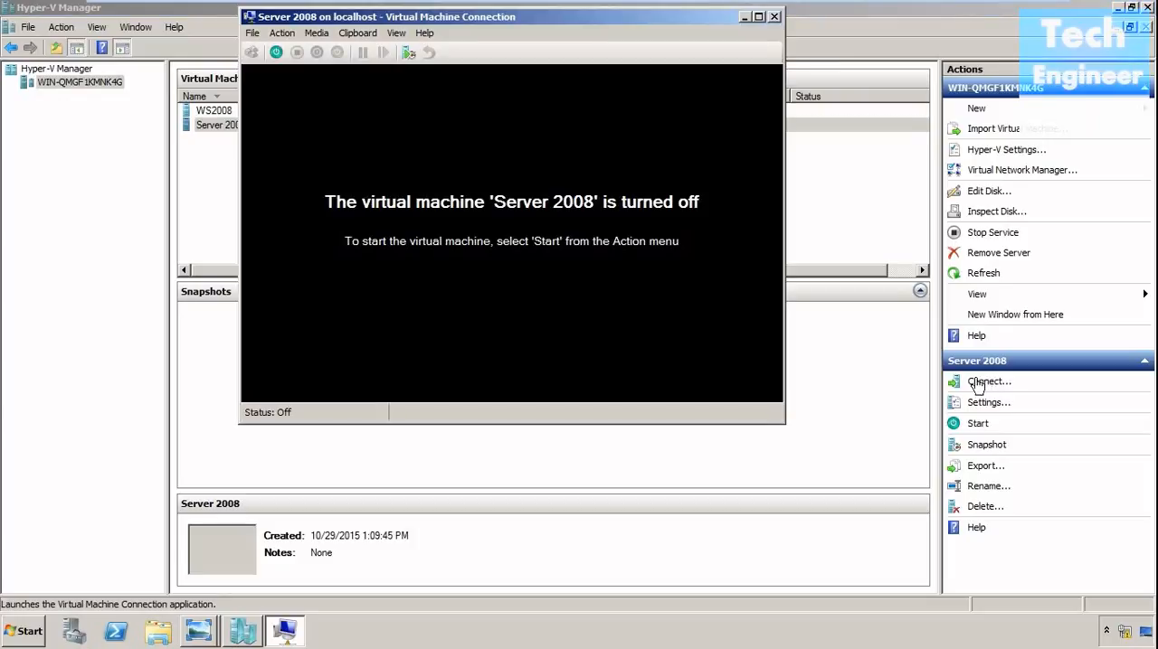
Start the Server 2008 virtual machine and log on as Administrator with the account password, dismissing the Initial Configuration Tasks window.
{"action": "left_click", "coordinate": [276, 52]}
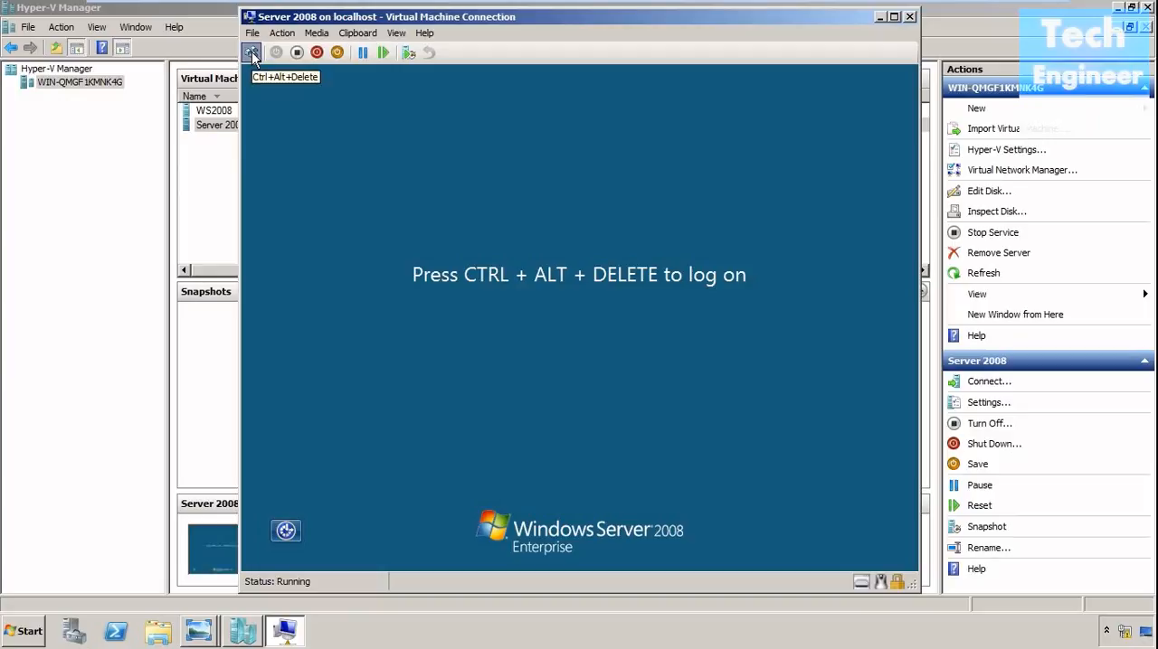
{"action": "key", "text": "ctrl+alt+End"}
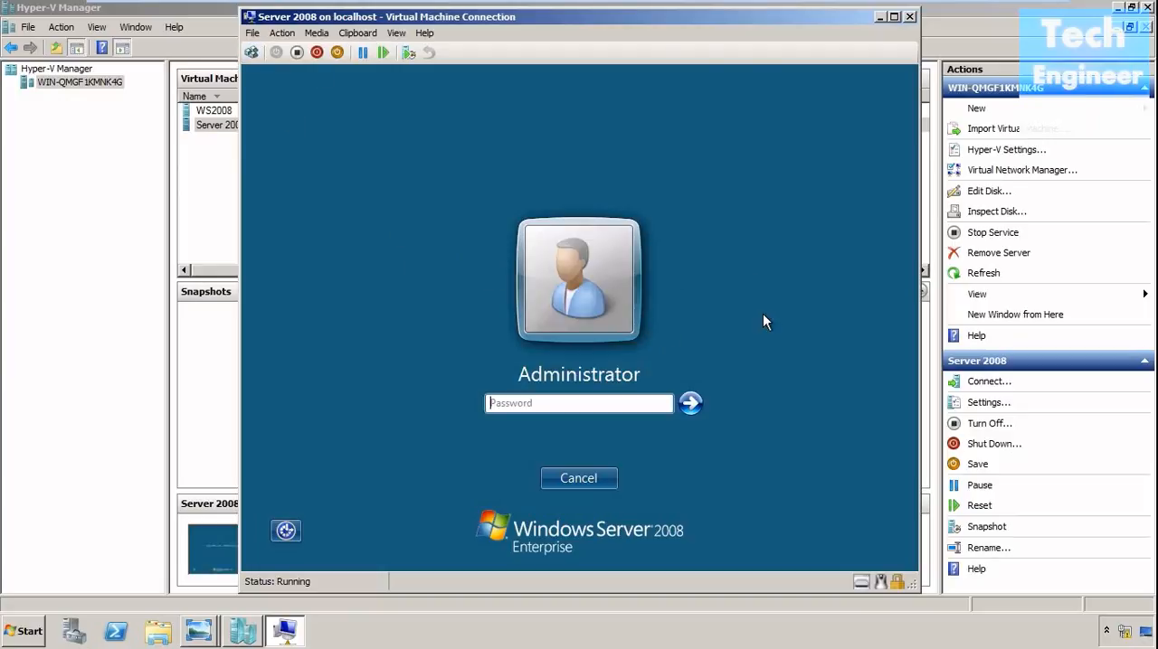
{"action": "type", "text": "********"}
{"action": "key", "text": "Return"}
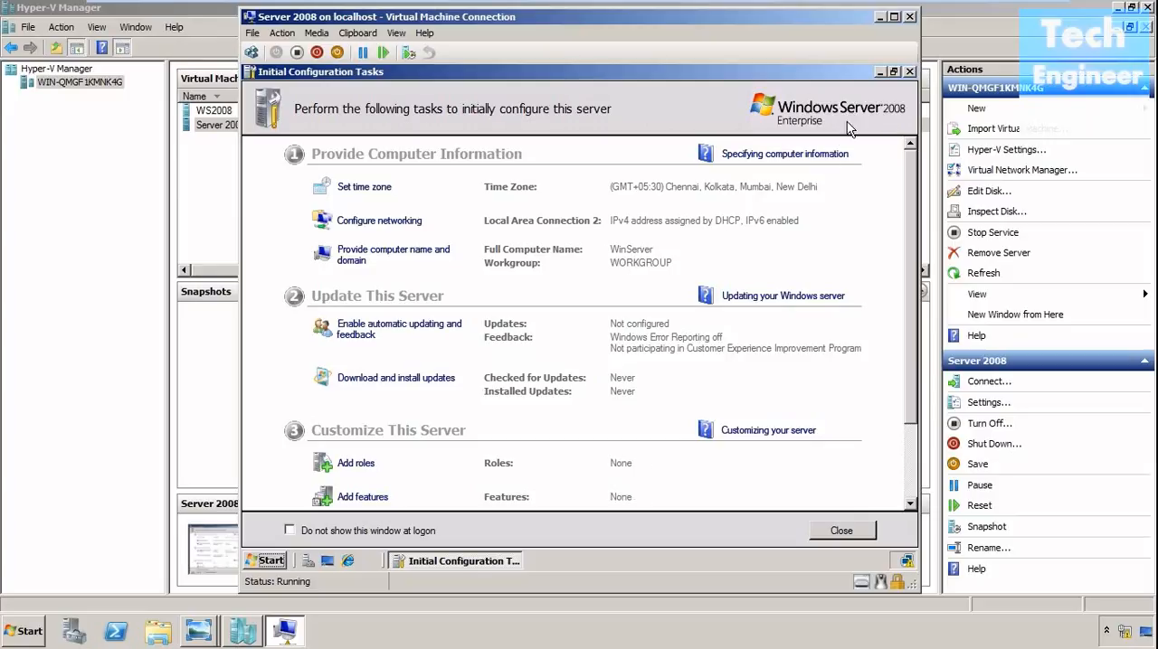
{"action": "left_click", "coordinate": [909, 73]}
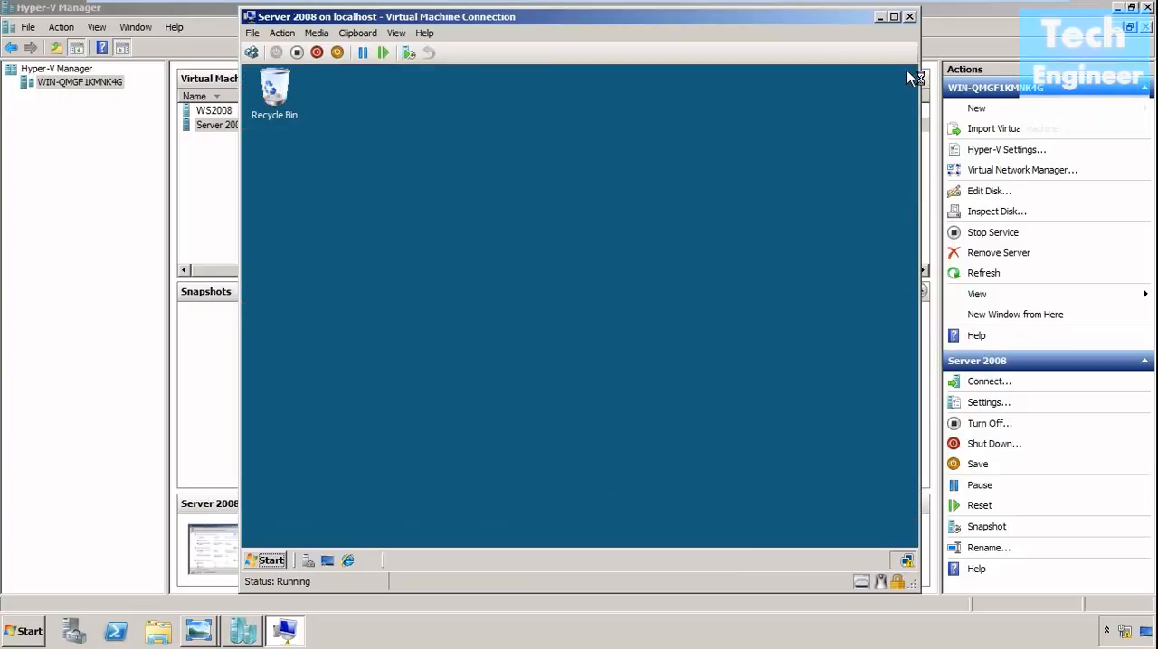
Check the file properties of Diff Disk.vhd while browsing for a disk to inspect in Hyper-V Manager.
{"action": "left_click", "coordinate": [974, 26]}
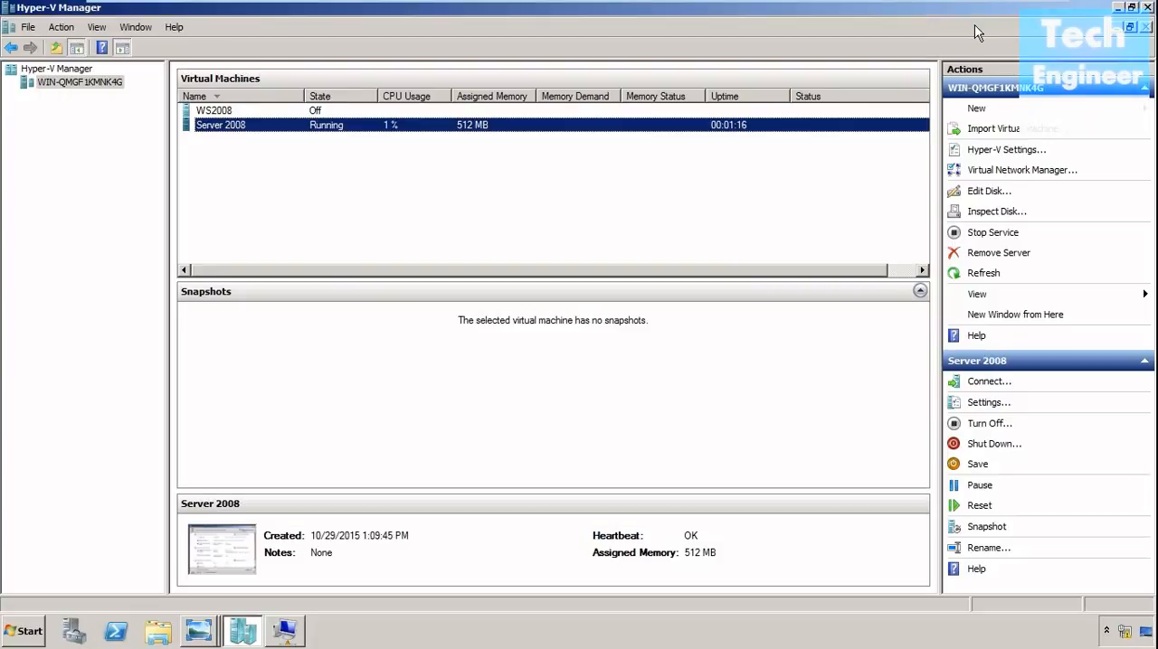
{"action": "left_click", "coordinate": [990, 211]}
{"action": "left_click", "coordinate": [217, 131]}
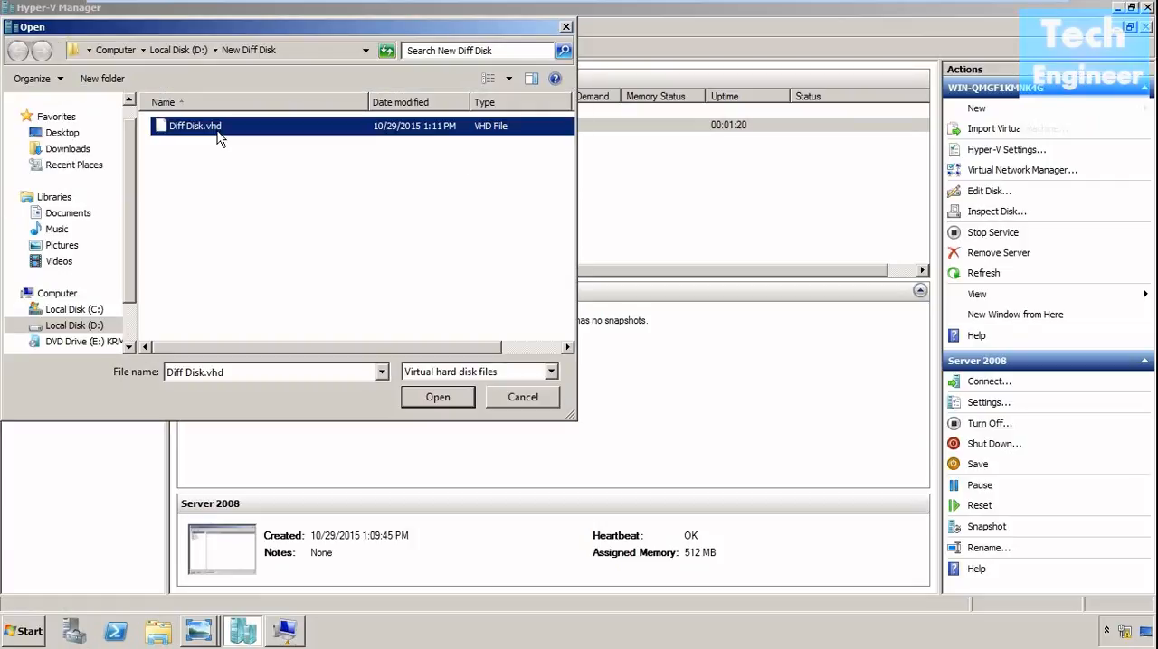
{"action": "right_click", "coordinate": [217, 131]}
{"action": "left_click", "coordinate": [255, 307]}
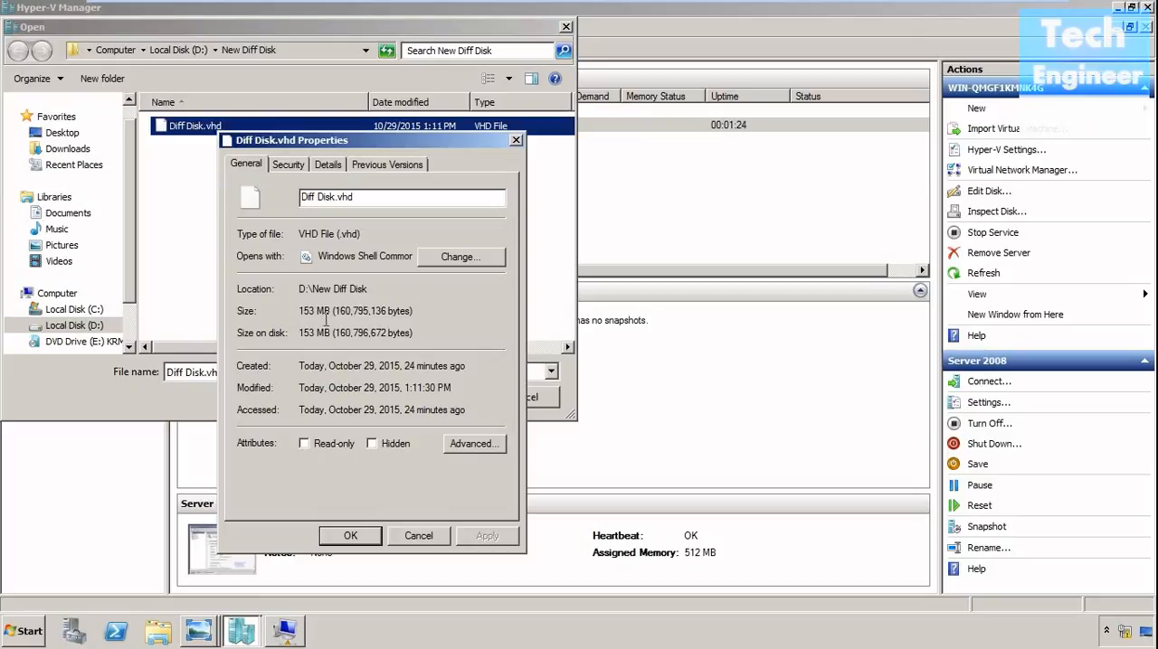
{"action": "left_click", "coordinate": [418, 536]}
{"action": "left_click", "coordinate": [524, 400]}
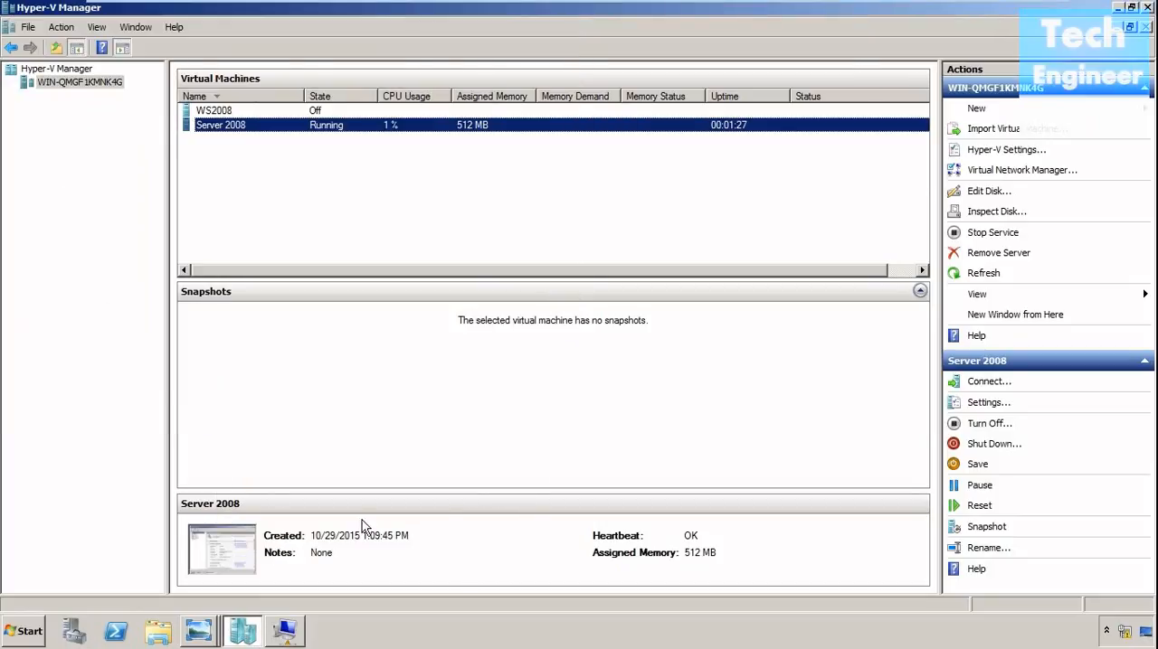
Browse to D:\WS2008\WS2008 in Windows Explorer and examine the size of WS2008.vhd in its properties.
{"action": "left_click", "coordinate": [20, 634]}
{"action": "left_click", "coordinate": [244, 366]}
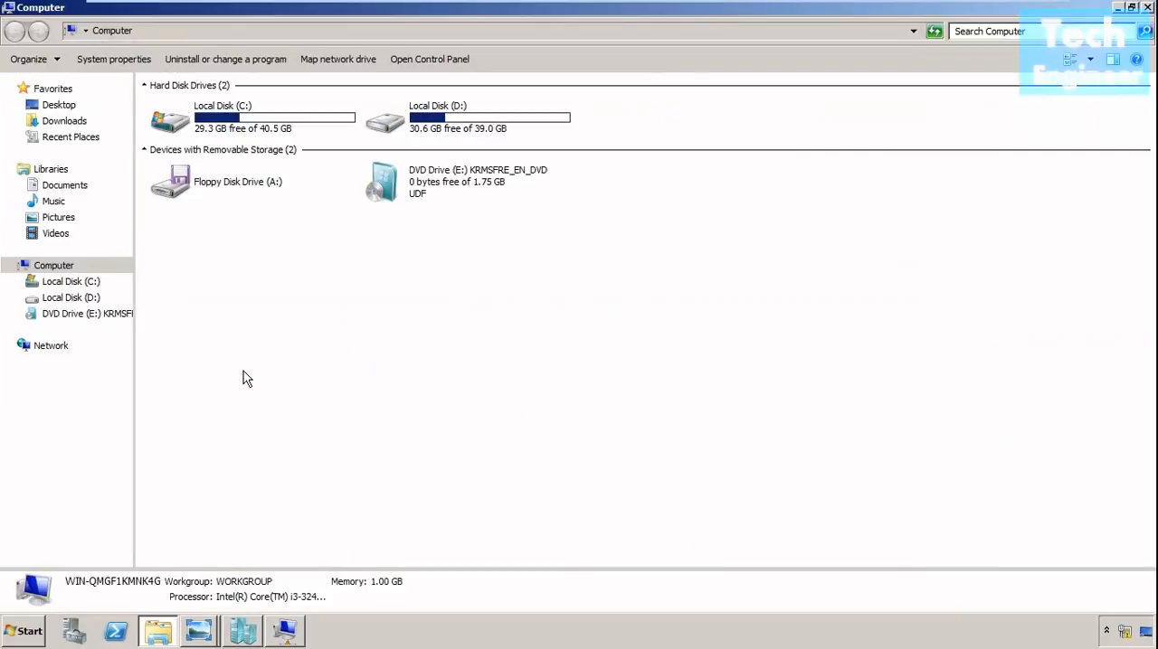
{"action": "double_click", "coordinate": [440, 124]}
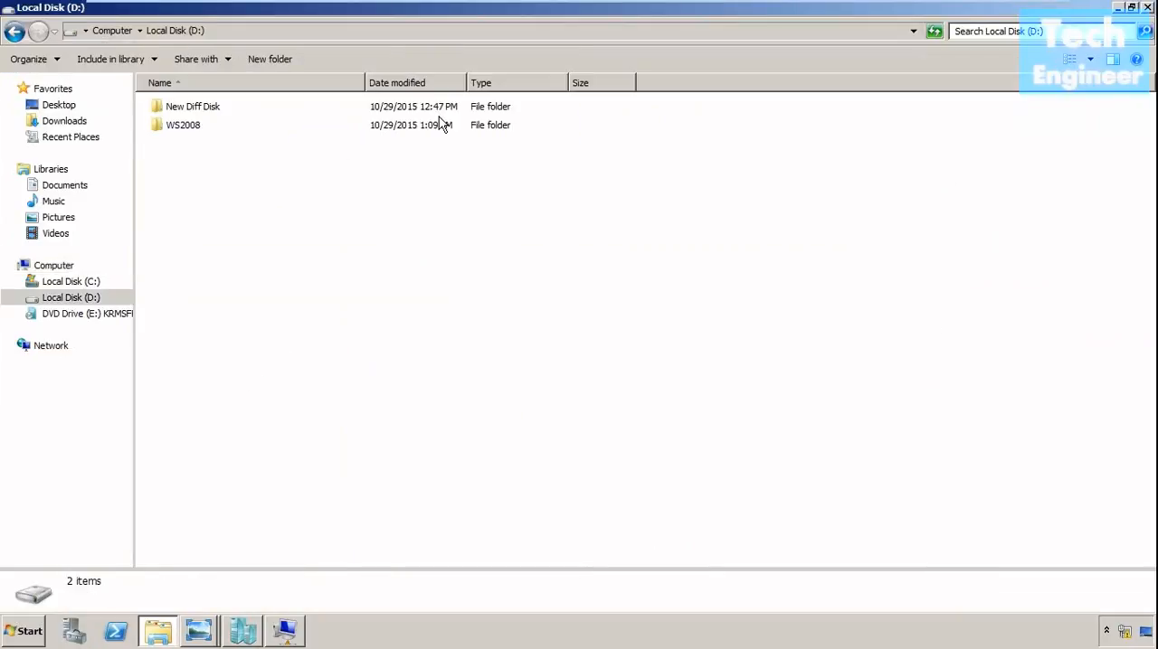
{"action": "left_click", "coordinate": [200, 135]}
{"action": "double_click", "coordinate": [198, 129]}
{"action": "double_click", "coordinate": [200, 130]}
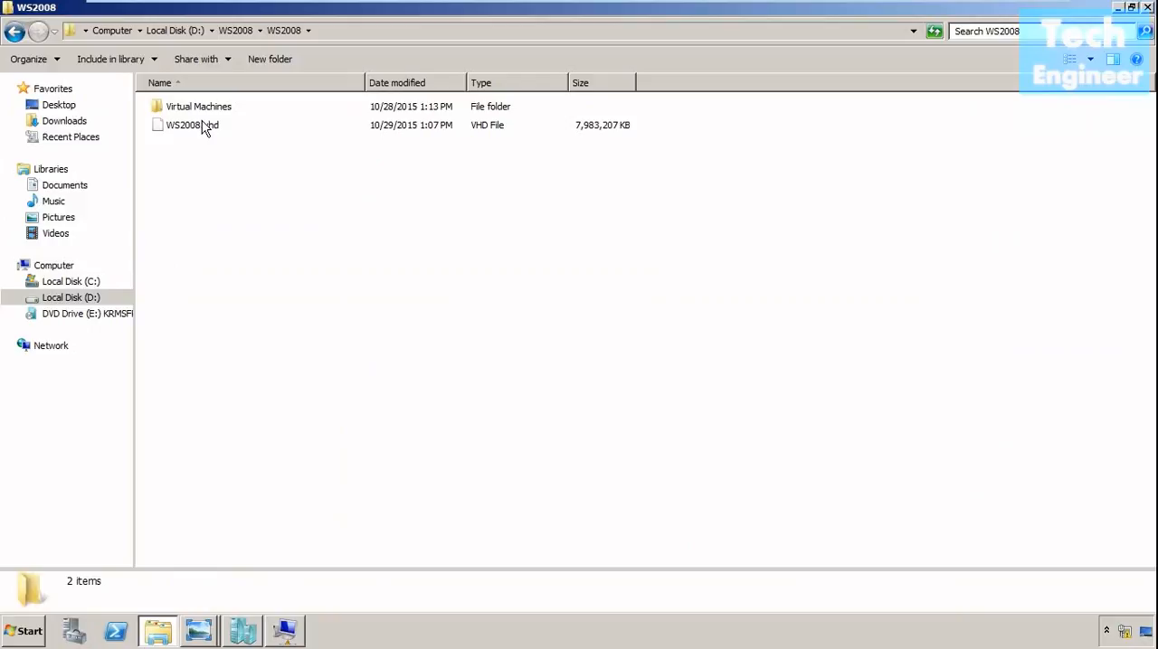
{"action": "left_click", "coordinate": [204, 129]}
{"action": "right_click", "coordinate": [205, 130]}
{"action": "left_click", "coordinate": [248, 284]}
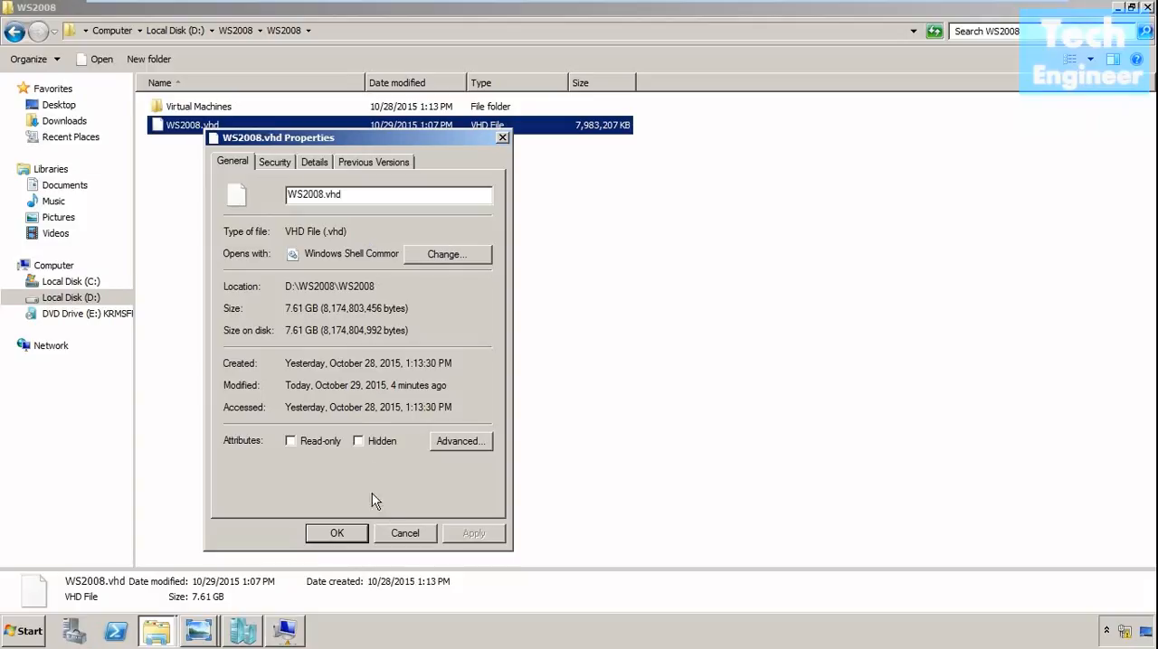
{"action": "left_click", "coordinate": [396, 533]}
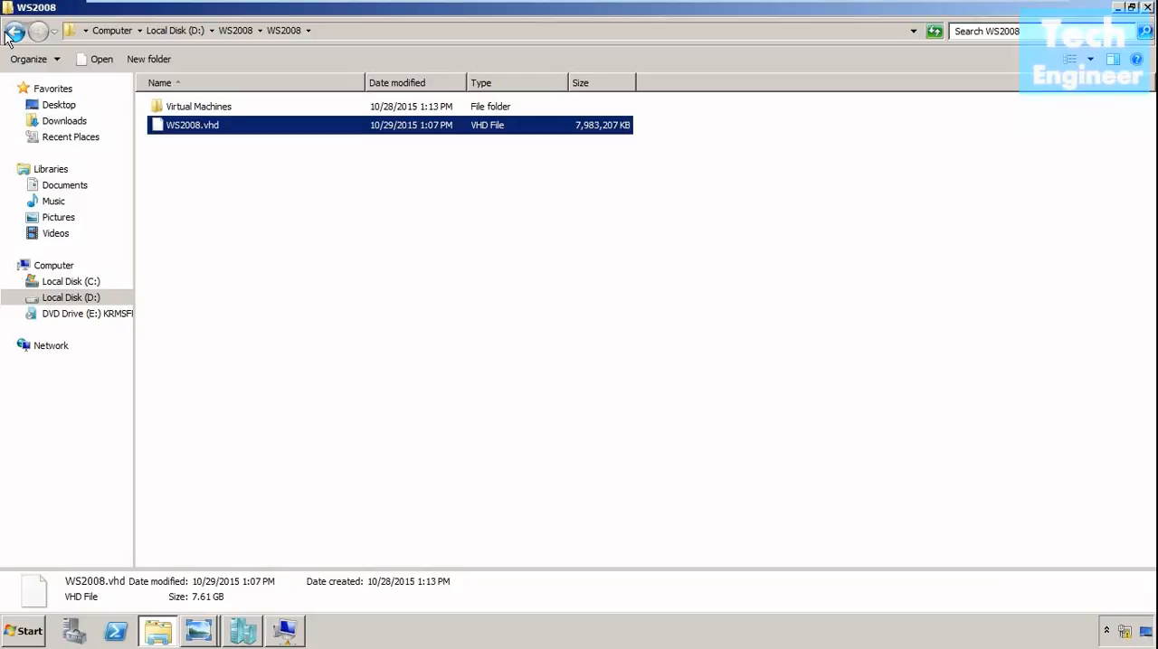
Examine the contents of the nested Server 2008 folder in D:\WS2008\Server 2008.
{"action": "left_click", "coordinate": [11, 34]}
{"action": "double_click", "coordinate": [175, 110]}
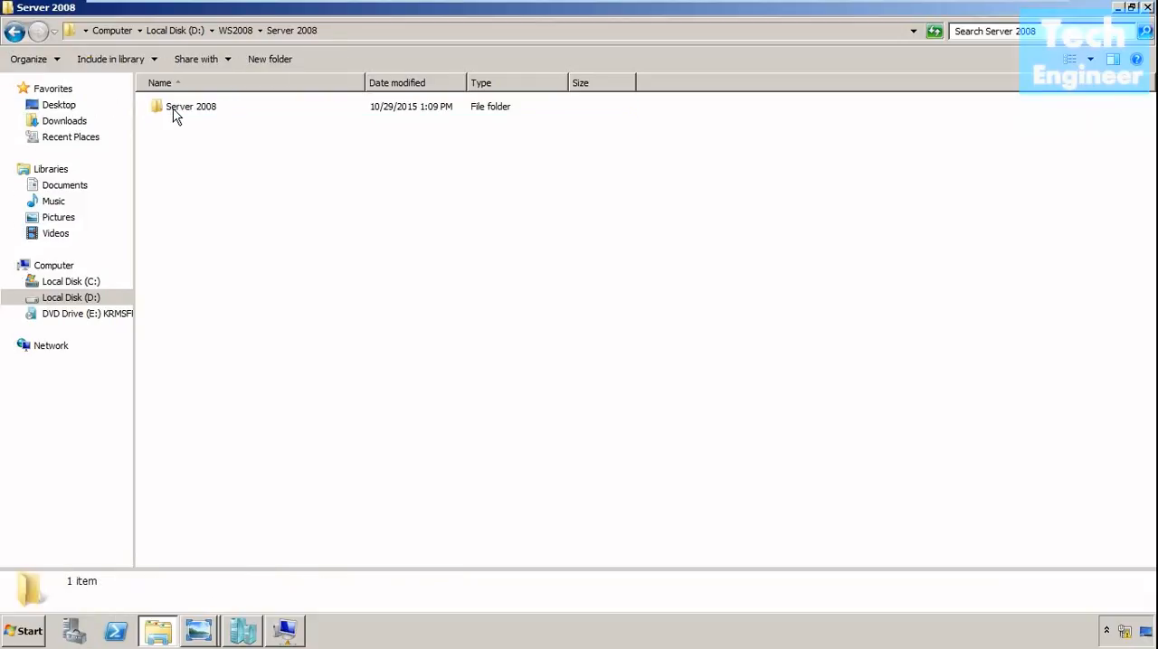
{"action": "double_click", "coordinate": [175, 110]}
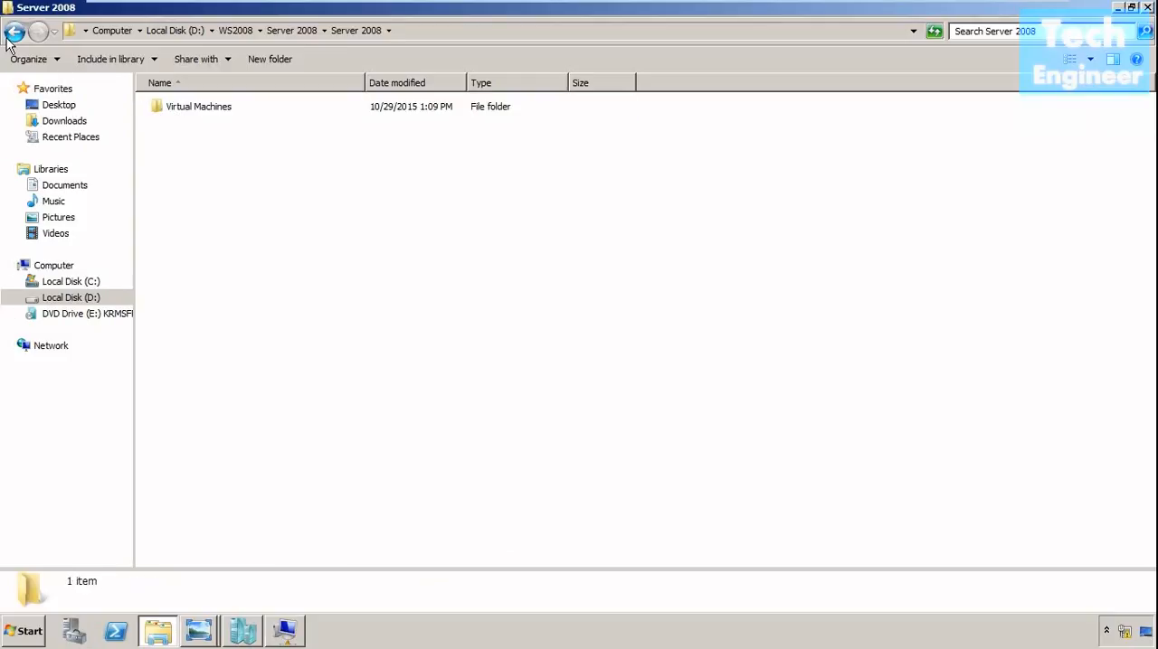
Return to drive D:, open New Diff Disk and examine the size of Diff Disk.vhd in its properties.
{"action": "double_click", "coordinate": [13, 33]}
{"action": "left_click", "coordinate": [13, 34]}
{"action": "double_click", "coordinate": [201, 107]}
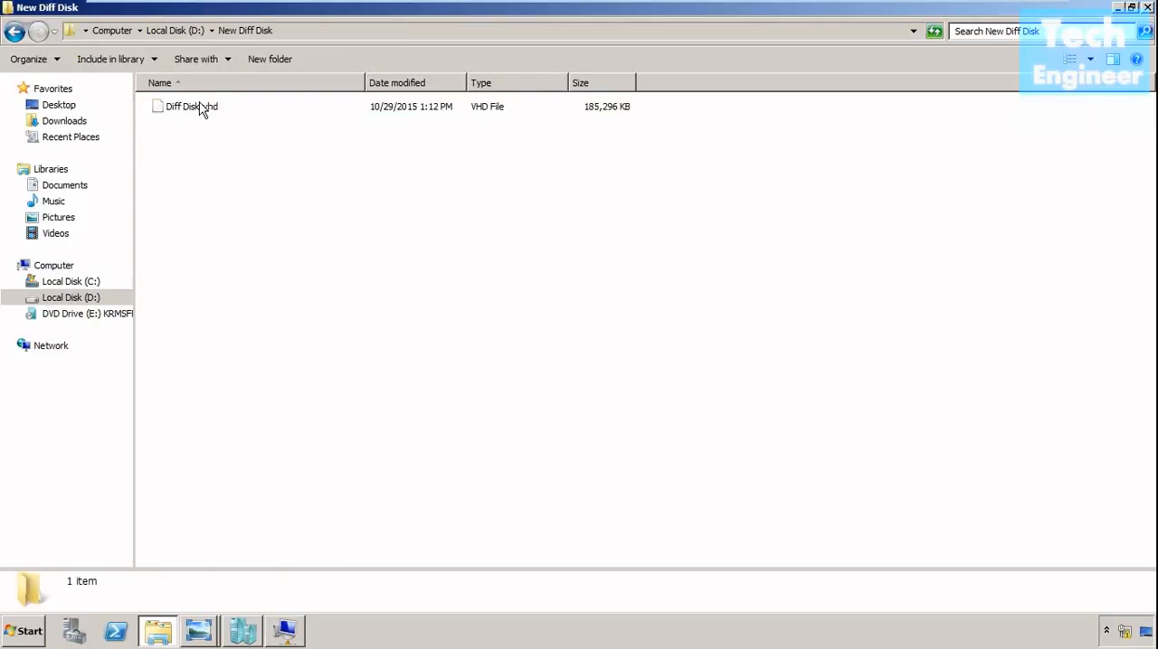
{"action": "left_click", "coordinate": [201, 107]}
{"action": "right_click", "coordinate": [201, 107]}
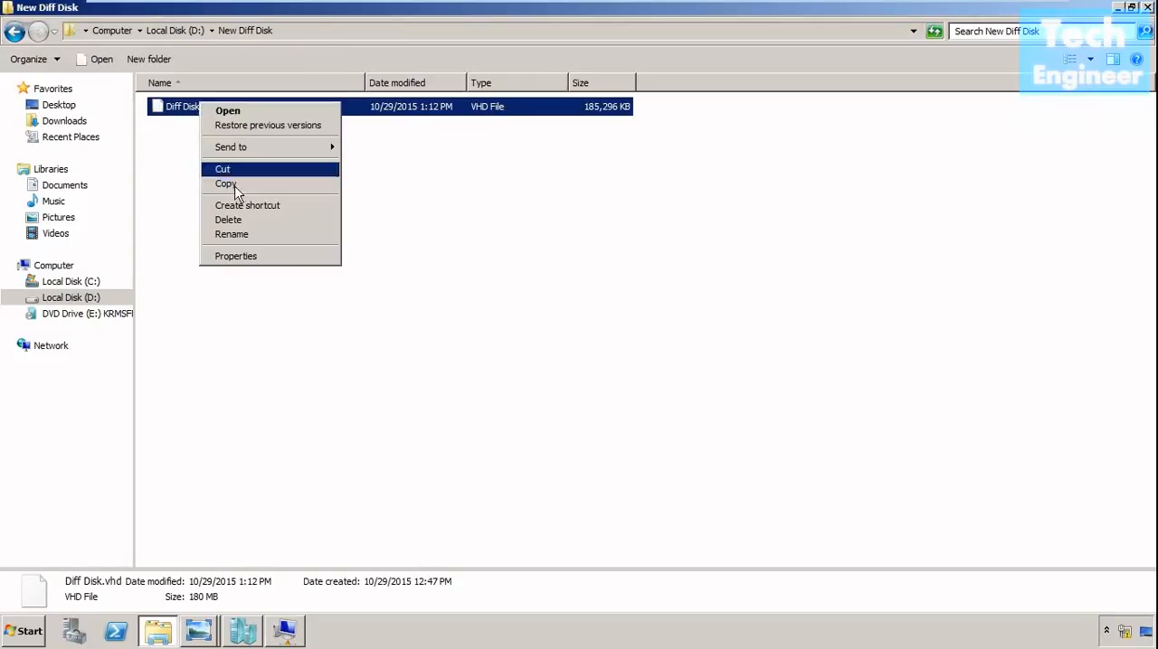
{"action": "left_click", "coordinate": [248, 257]}
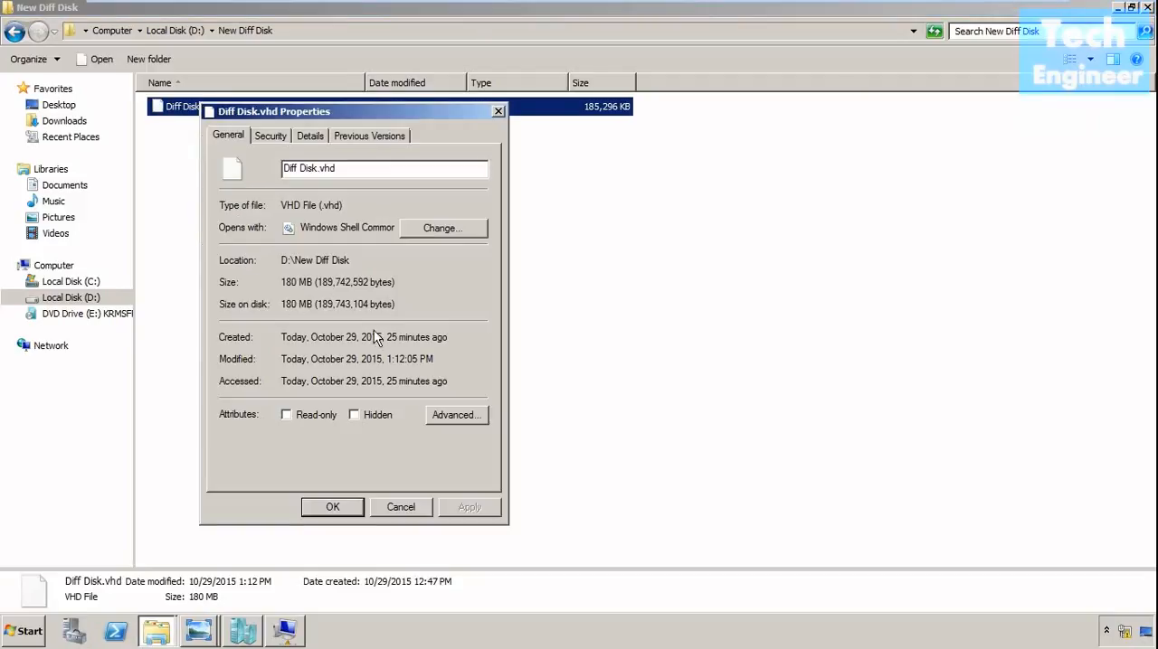
{"action": "left_click", "coordinate": [401, 506]}
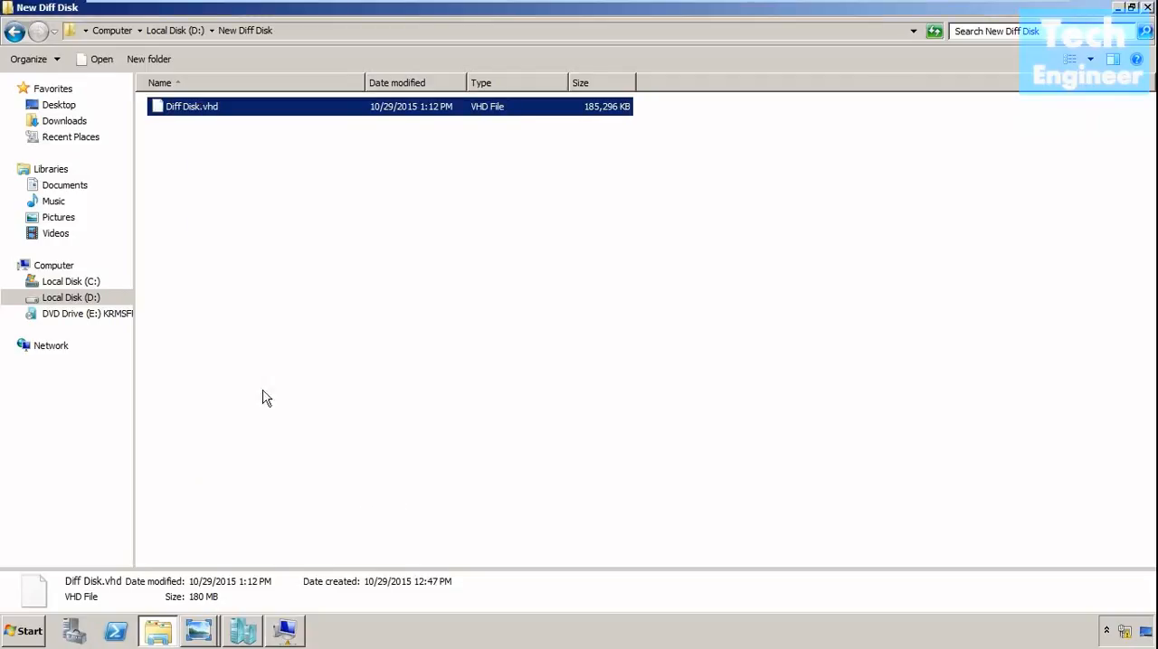
Go back to D:\WS2008\WS2008 and review the file details of the parent disk WS2008.vhd.
{"action": "left_click", "coordinate": [72, 297]}
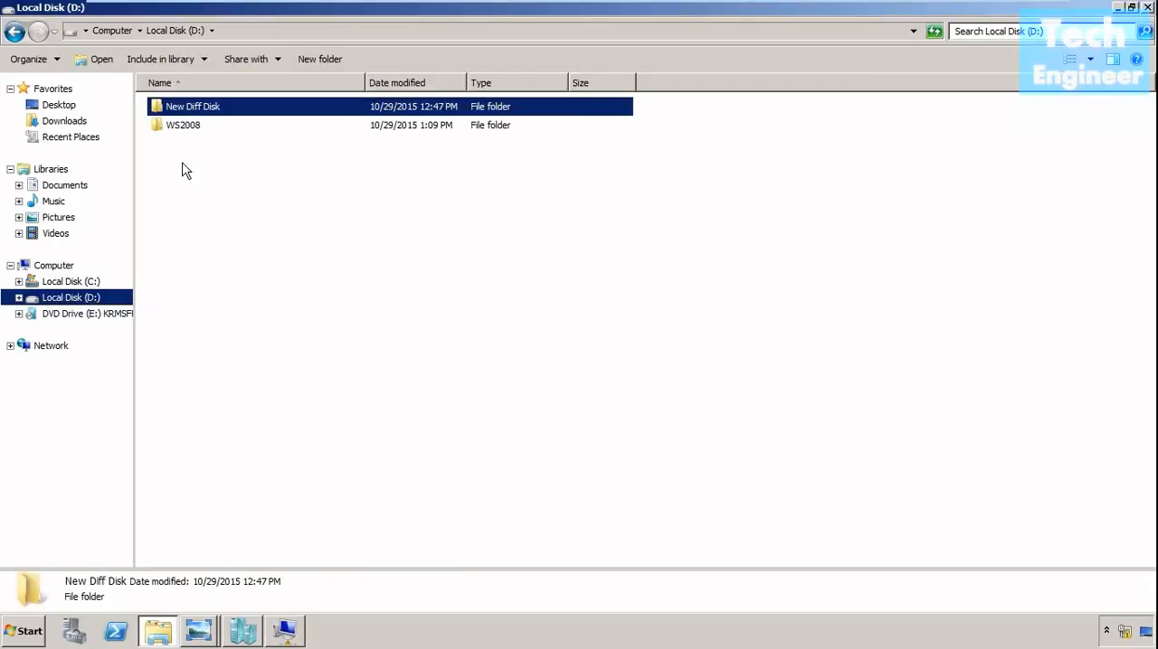
{"action": "left_click", "coordinate": [196, 127]}
{"action": "double_click", "coordinate": [198, 131]}
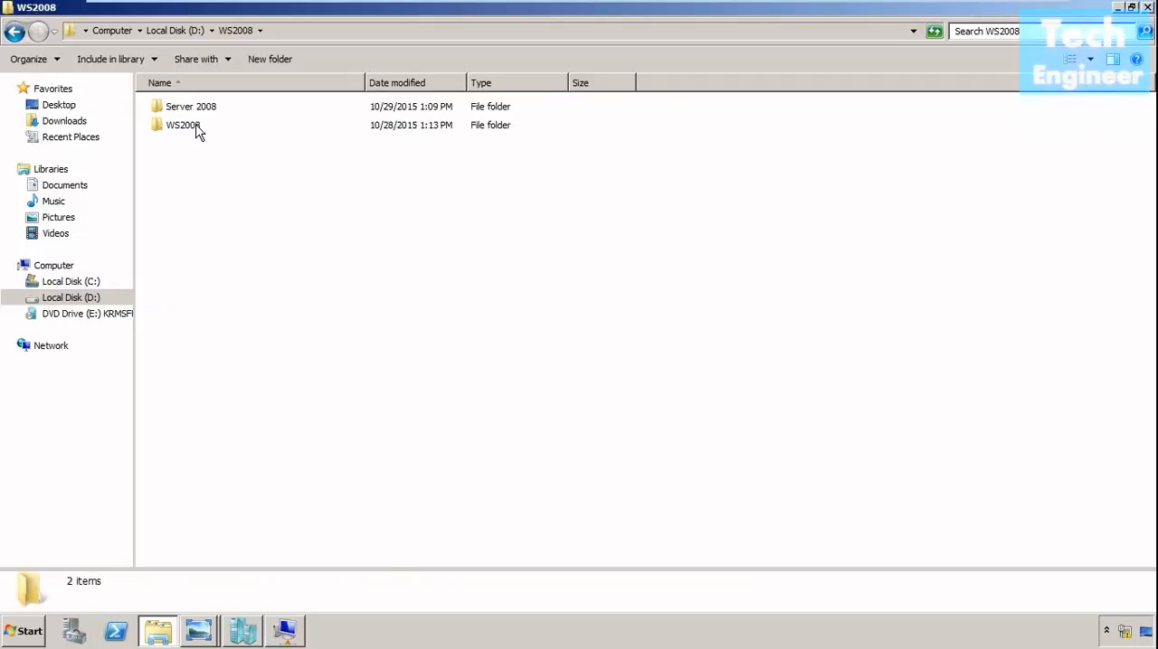
{"action": "double_click", "coordinate": [199, 131]}
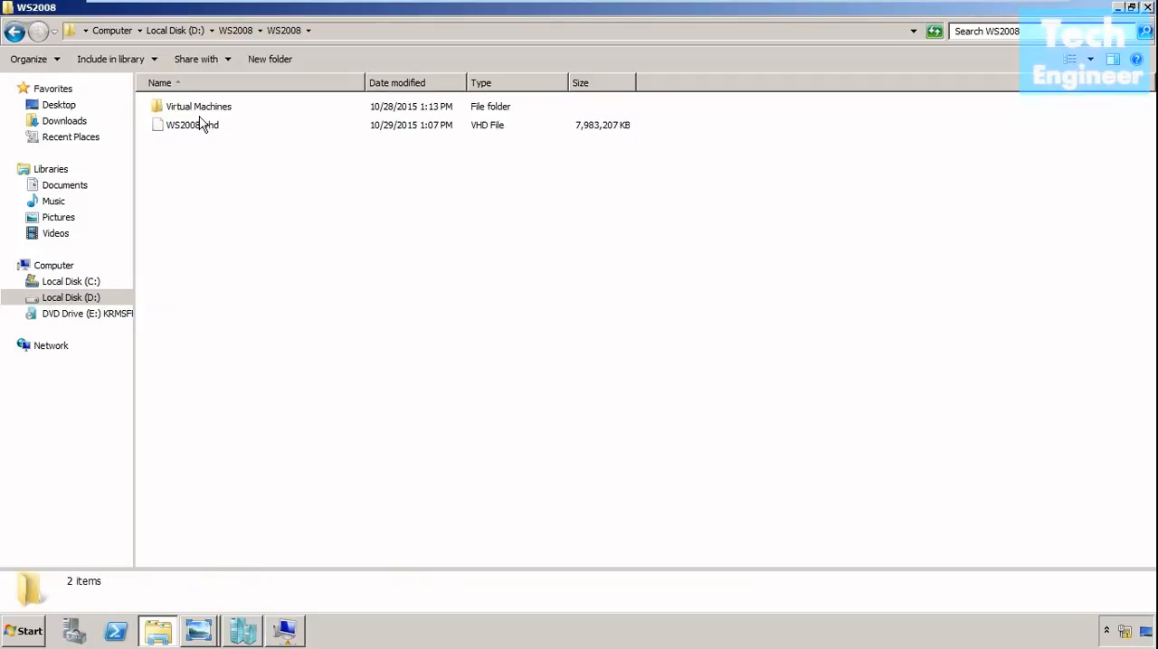
{"action": "left_click", "coordinate": [201, 132]}
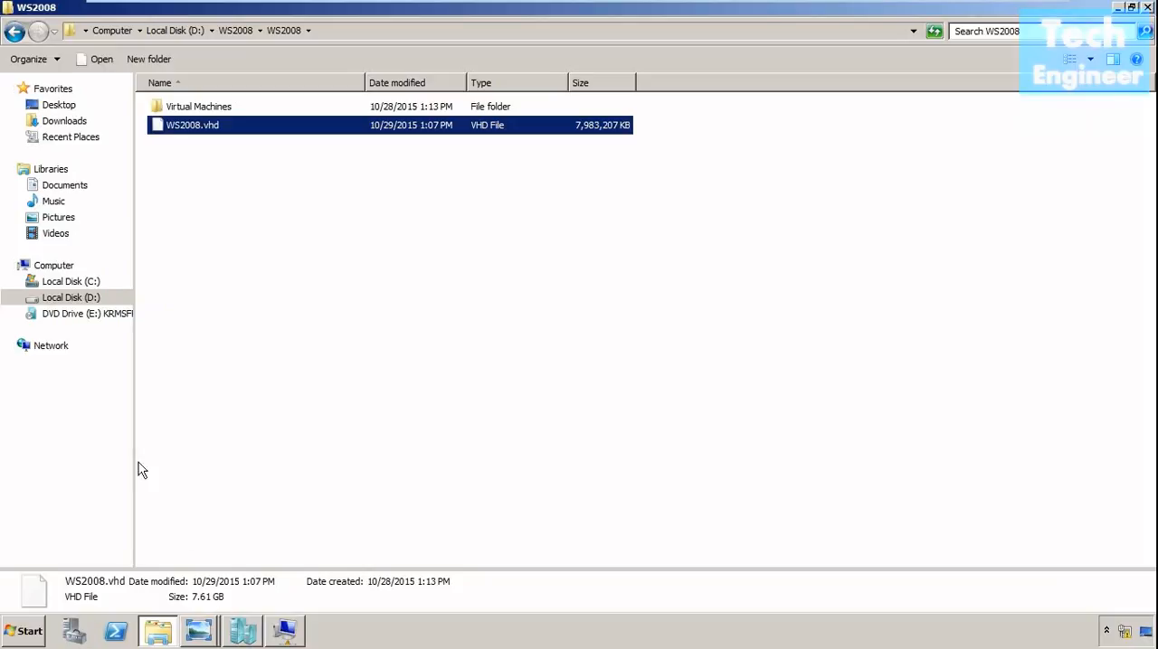
Review the file details of Diff Disk.vhd in D:\New Diff Disk for comparison and close the folder window.
{"action": "left_click", "coordinate": [78, 301]}
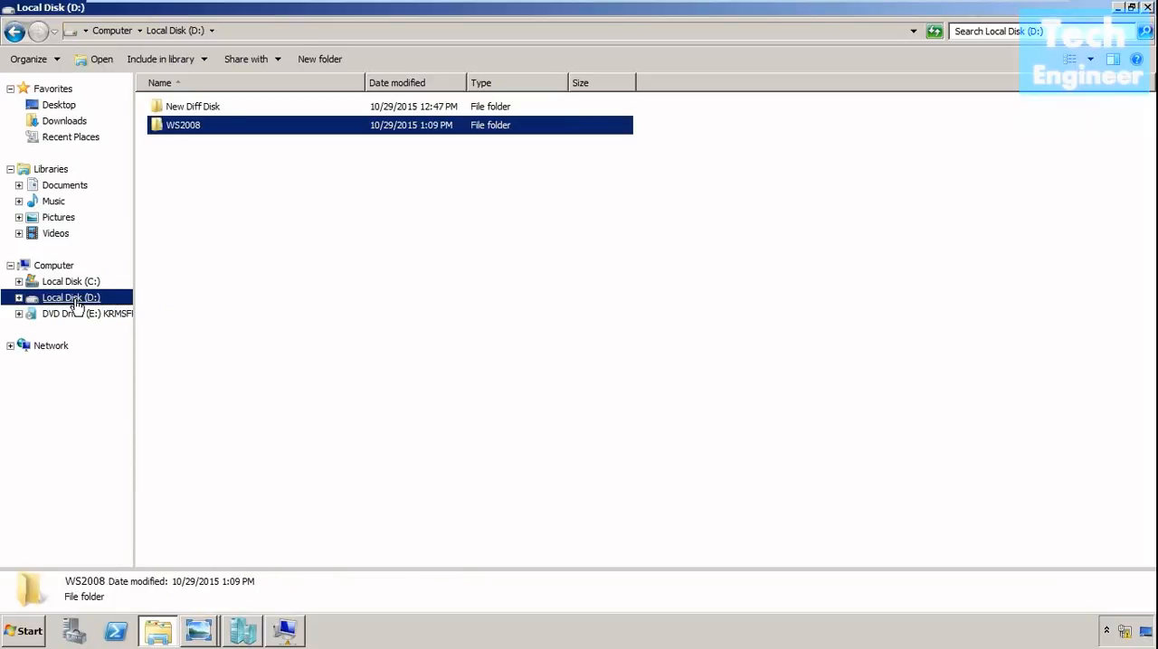
{"action": "double_click", "coordinate": [199, 109]}
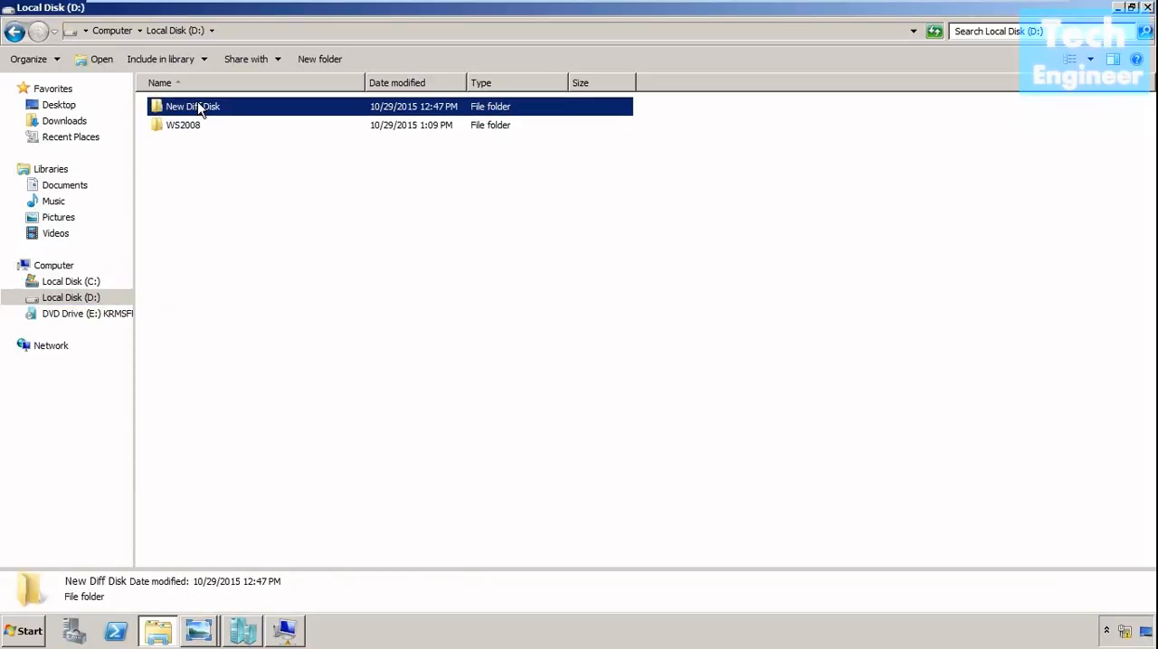
{"action": "left_click", "coordinate": [200, 115]}
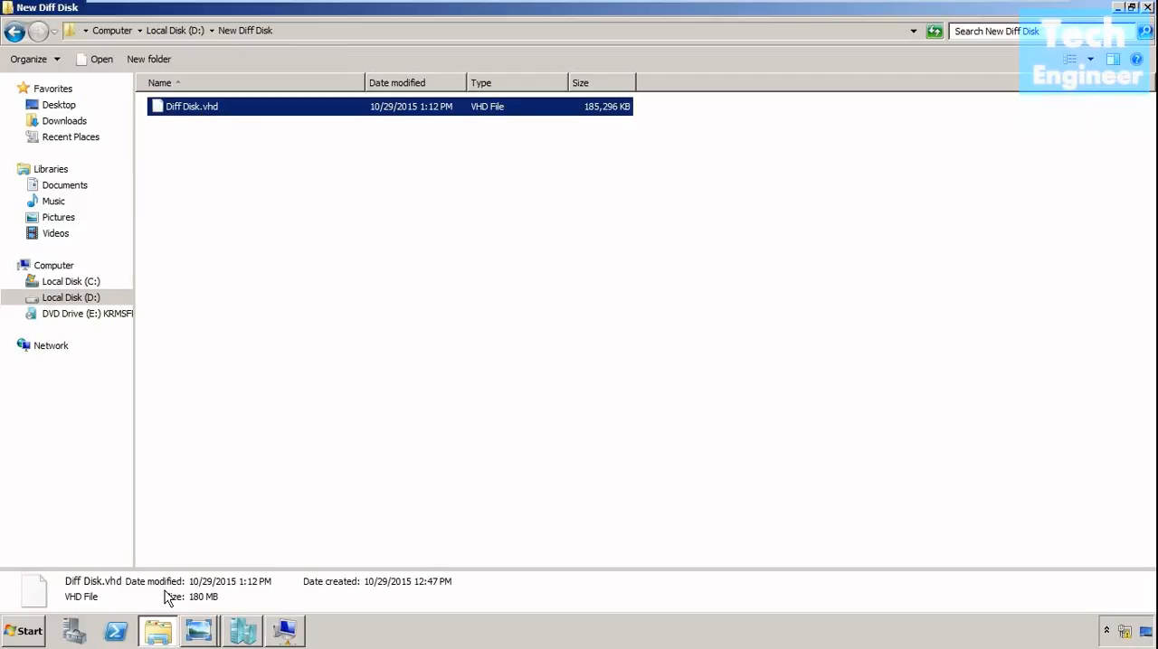
{"action": "left_click", "coordinate": [1147, 7]}
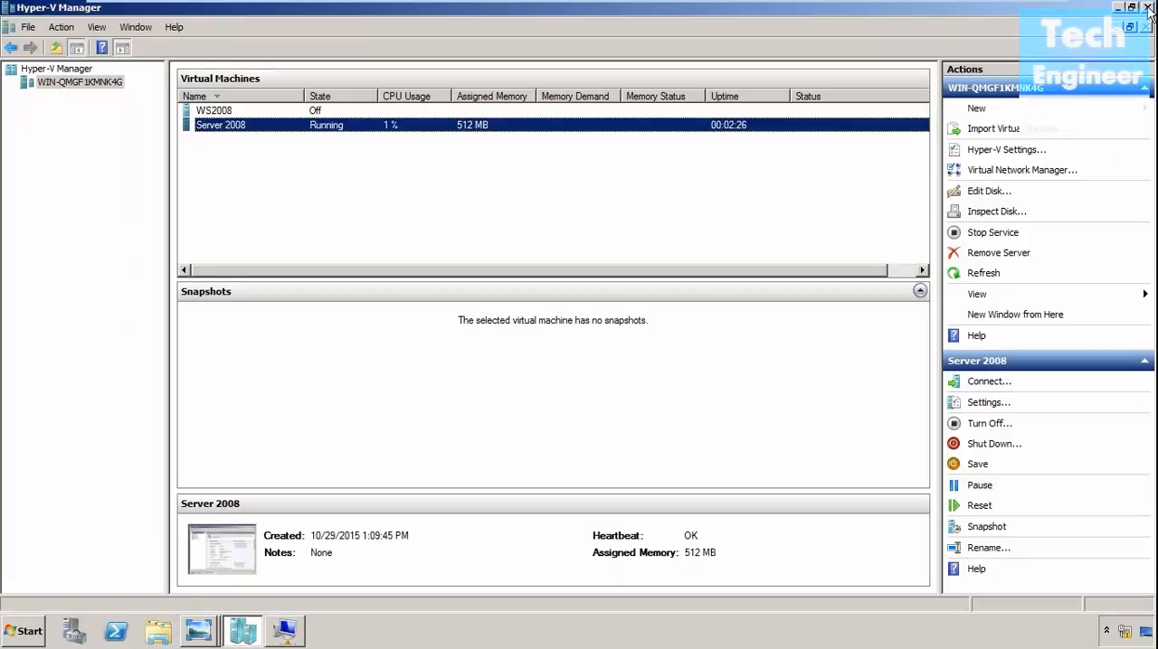
Switch to Windows Photo Viewer and examine the base-differencing-disks-low diagram.
{"action": "left_click", "coordinate": [84, 334]}
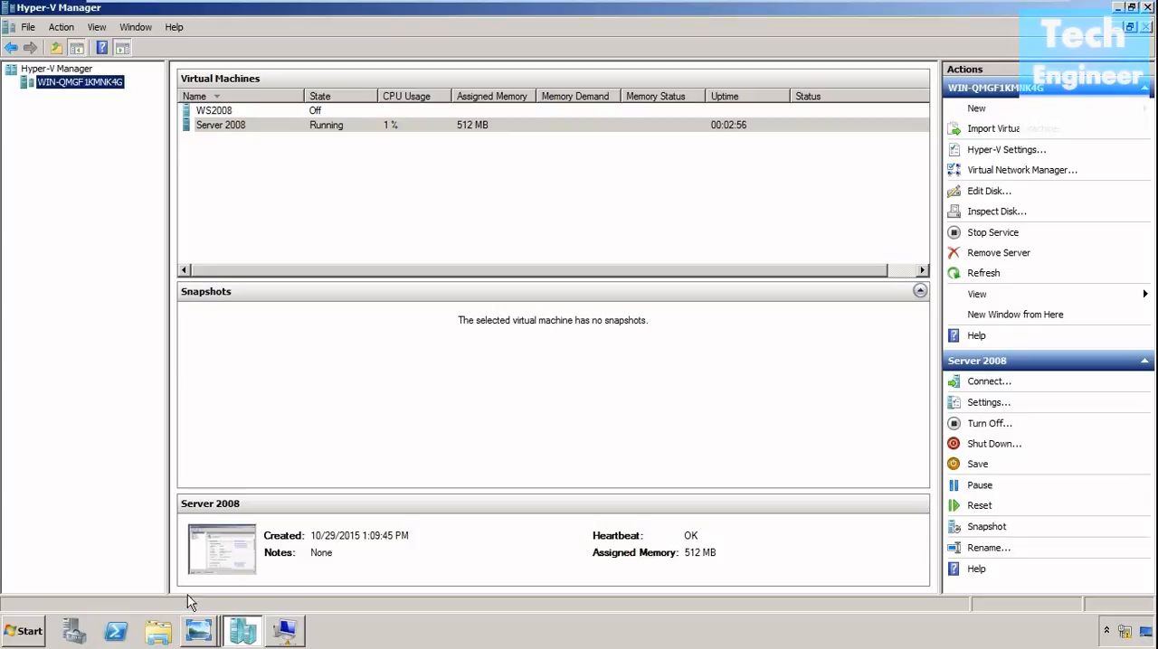
{"action": "mouse_move", "coordinate": [202, 639]}
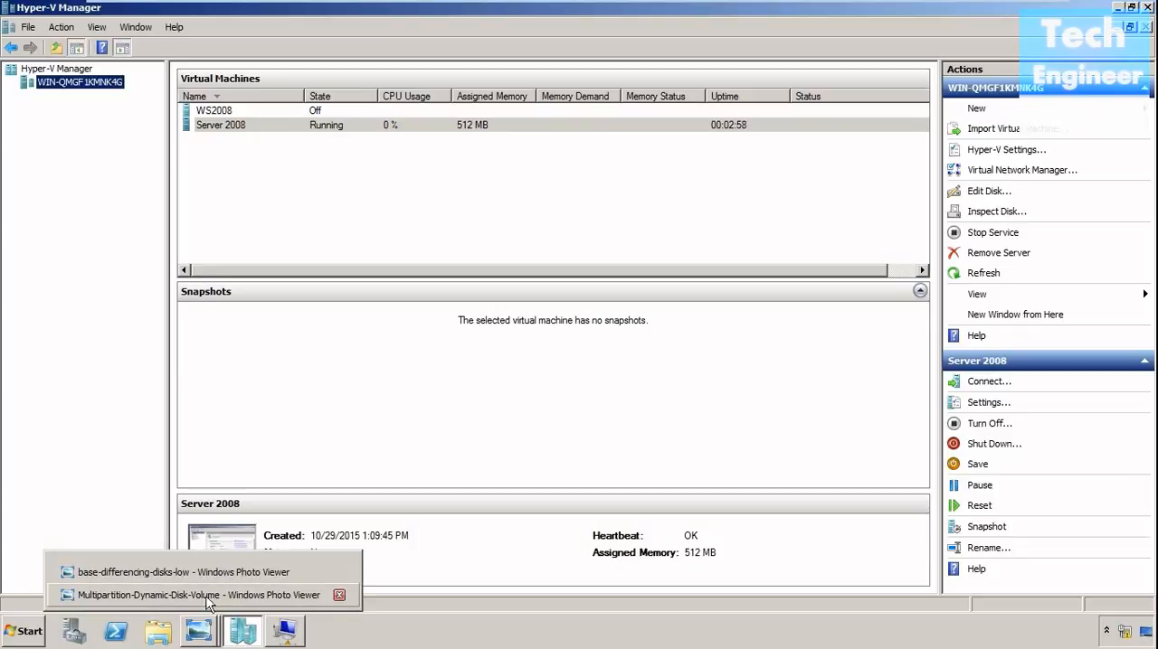
{"action": "left_click", "coordinate": [212, 574]}
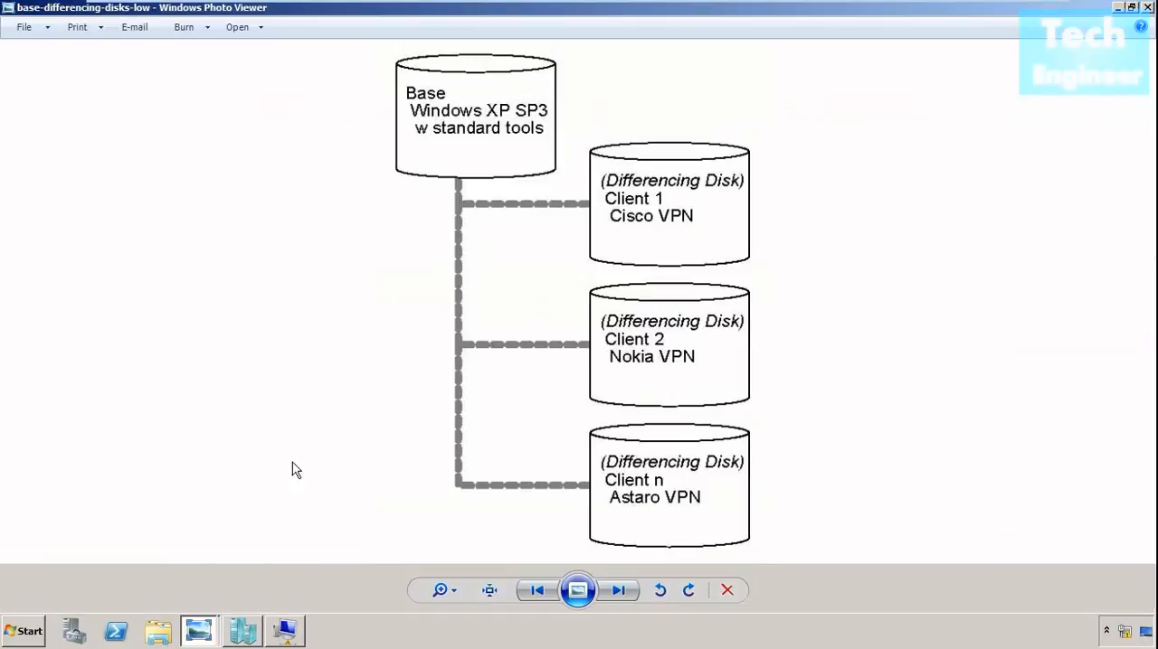